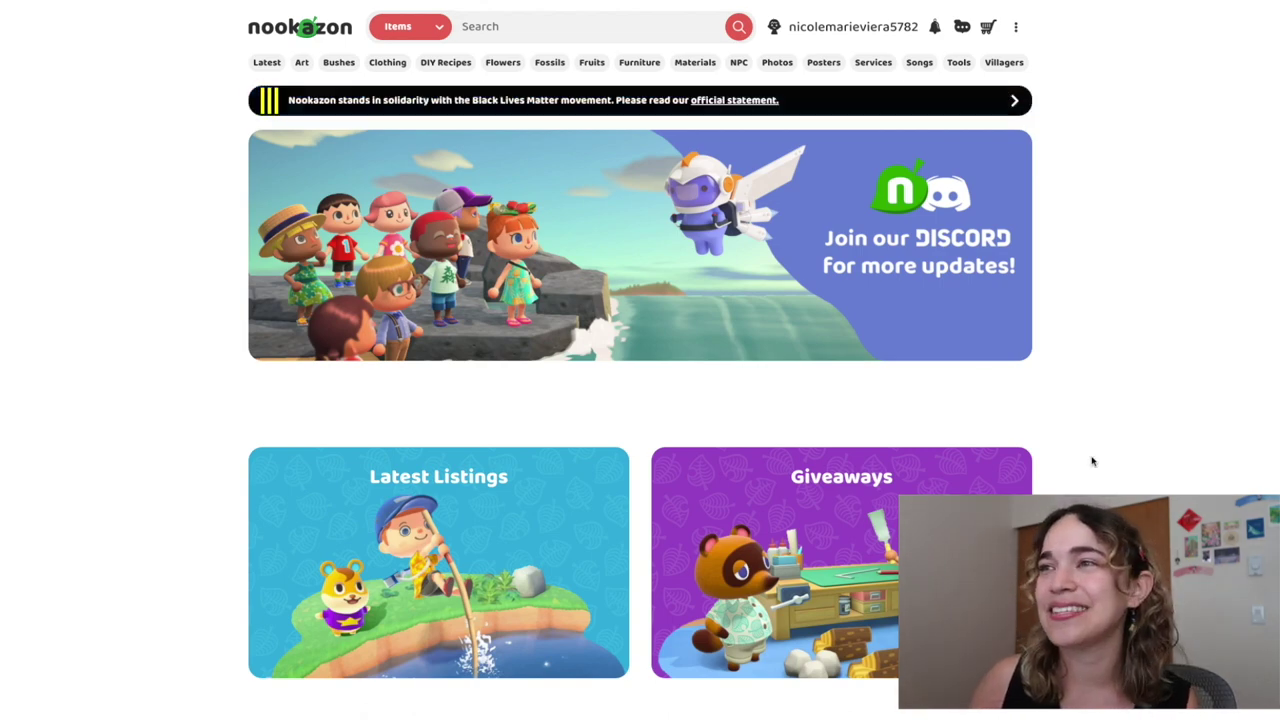
- On your own profile, switch status from Offline to Online, then check your reviews and wishlists
scroll(1091, 457, down, 8)
scroll(988, 387, up, 8)
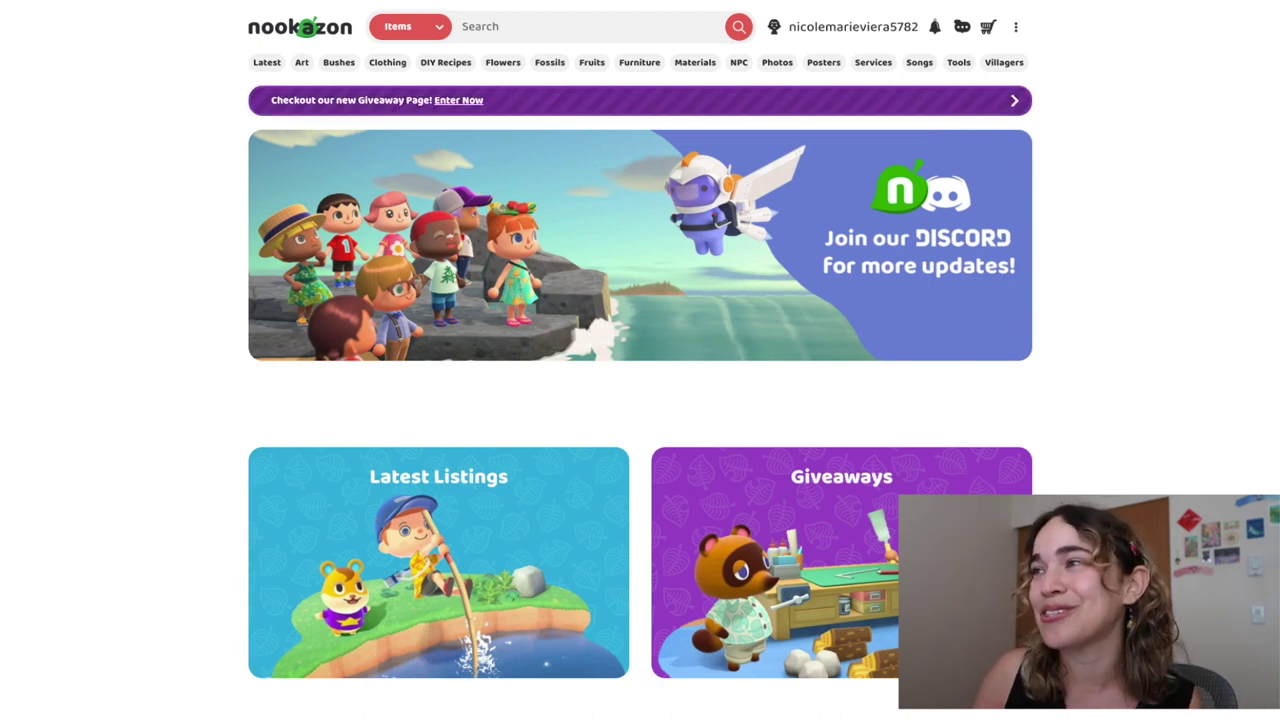
click(840, 27)
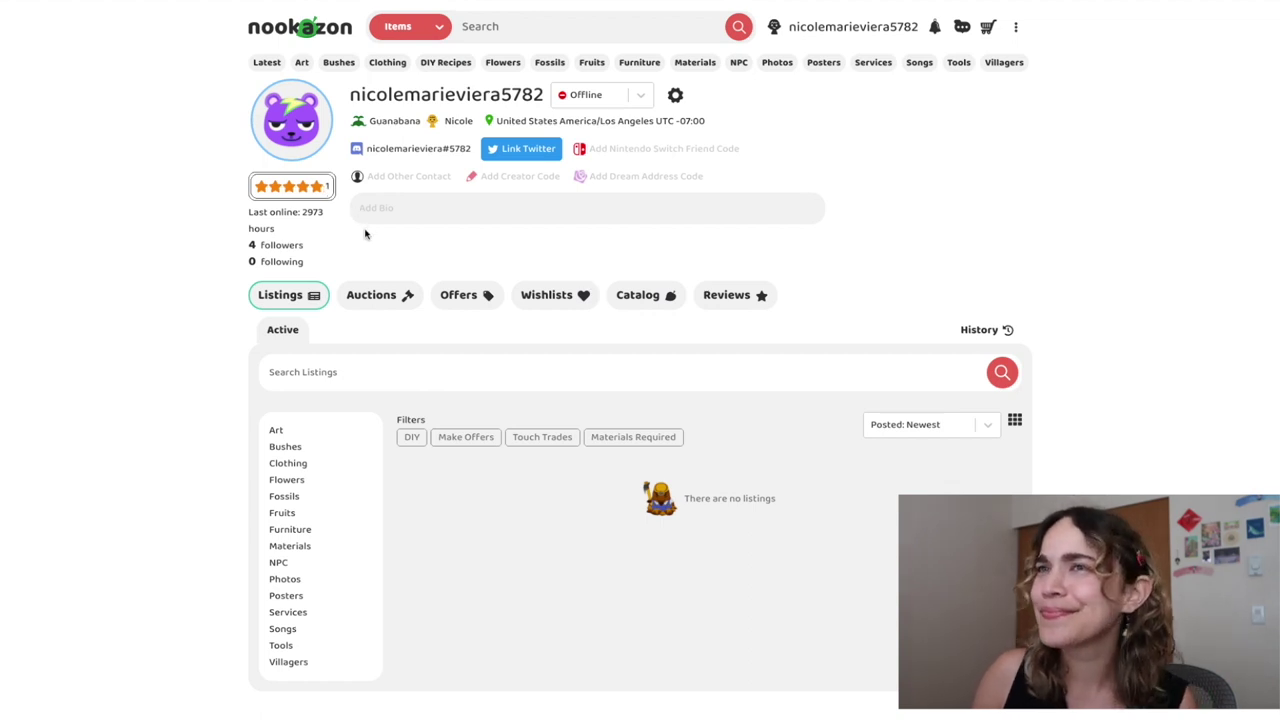
click(645, 100)
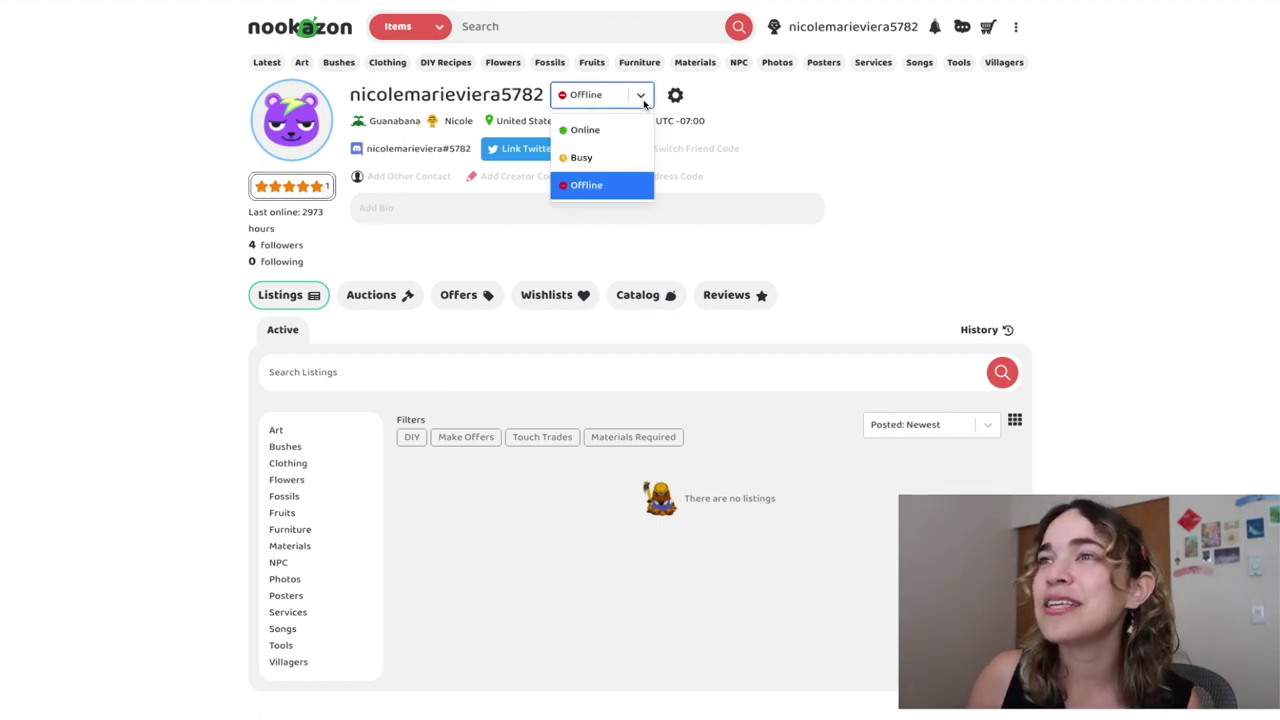
click(614, 128)
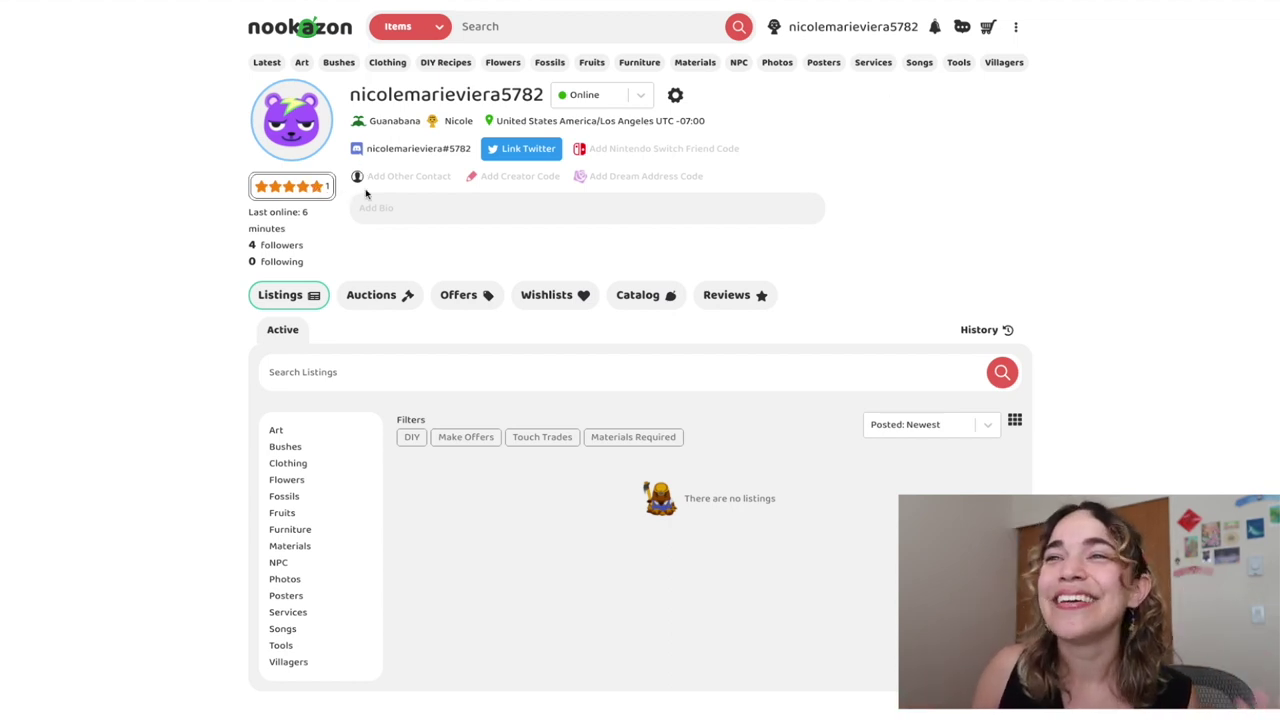
click(737, 296)
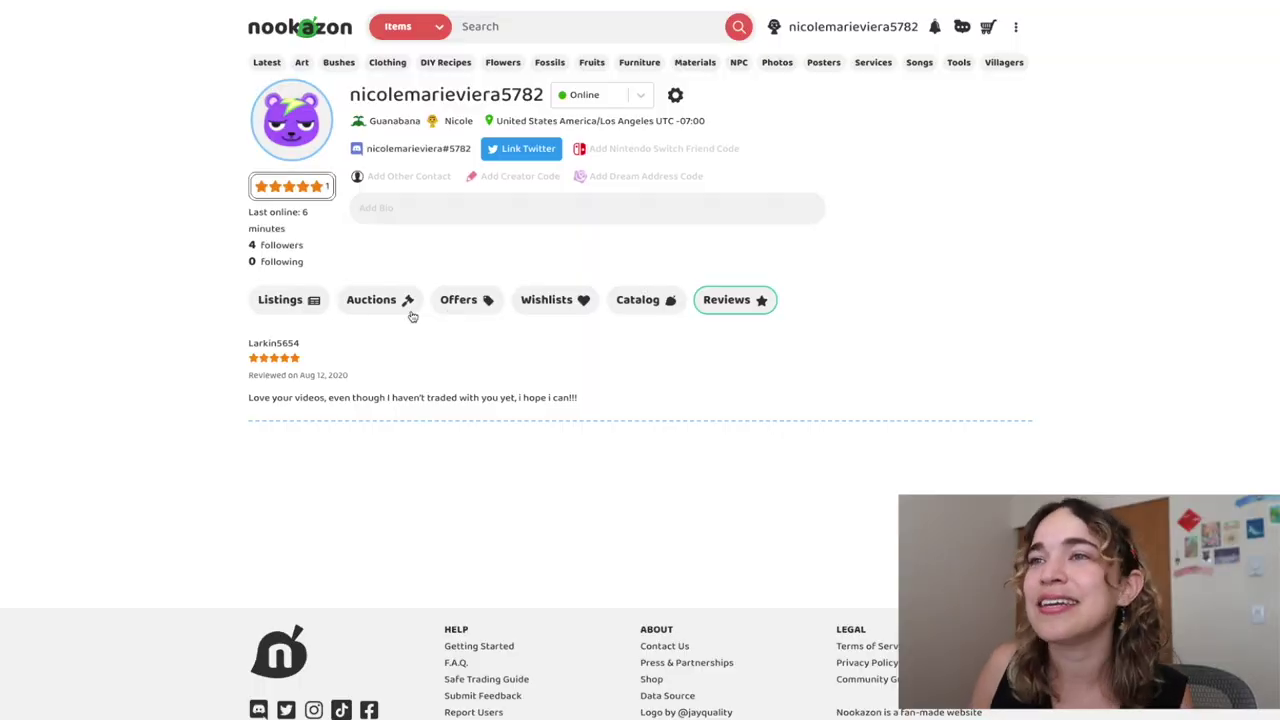
click(560, 303)
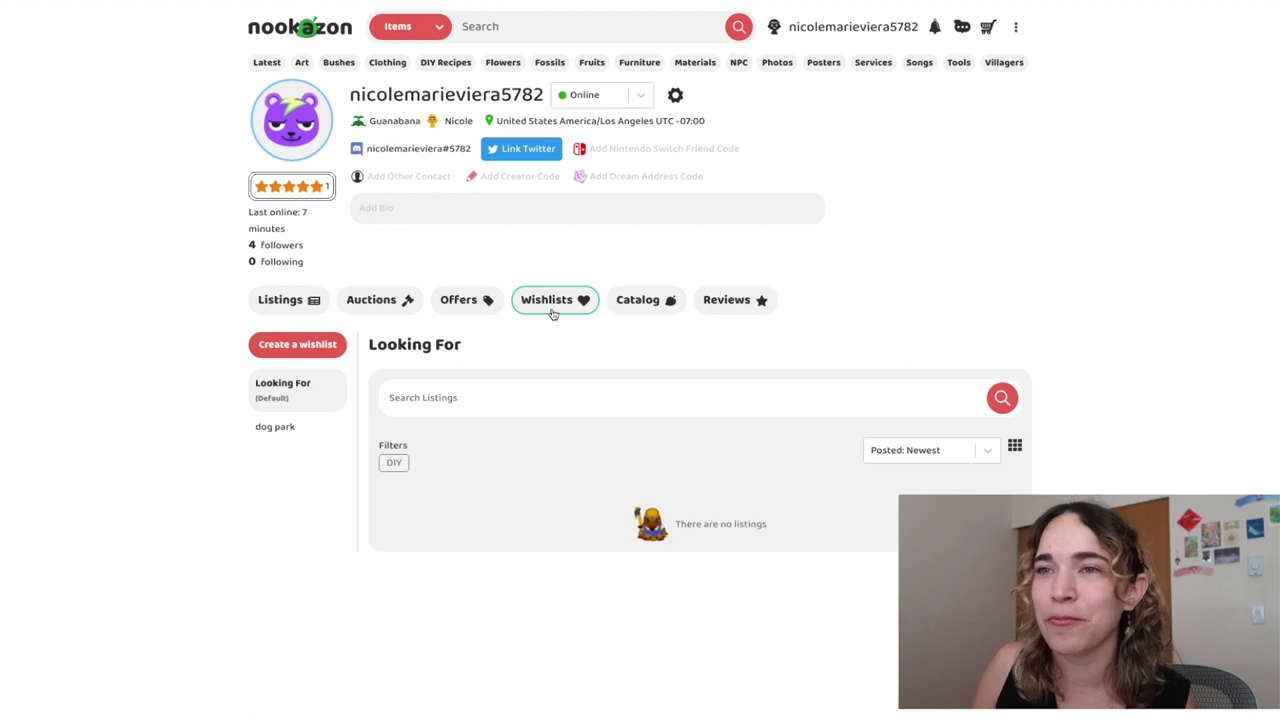
- Open the 'dog park' wishlist from the profile's wishlist sidebar
click(287, 437)
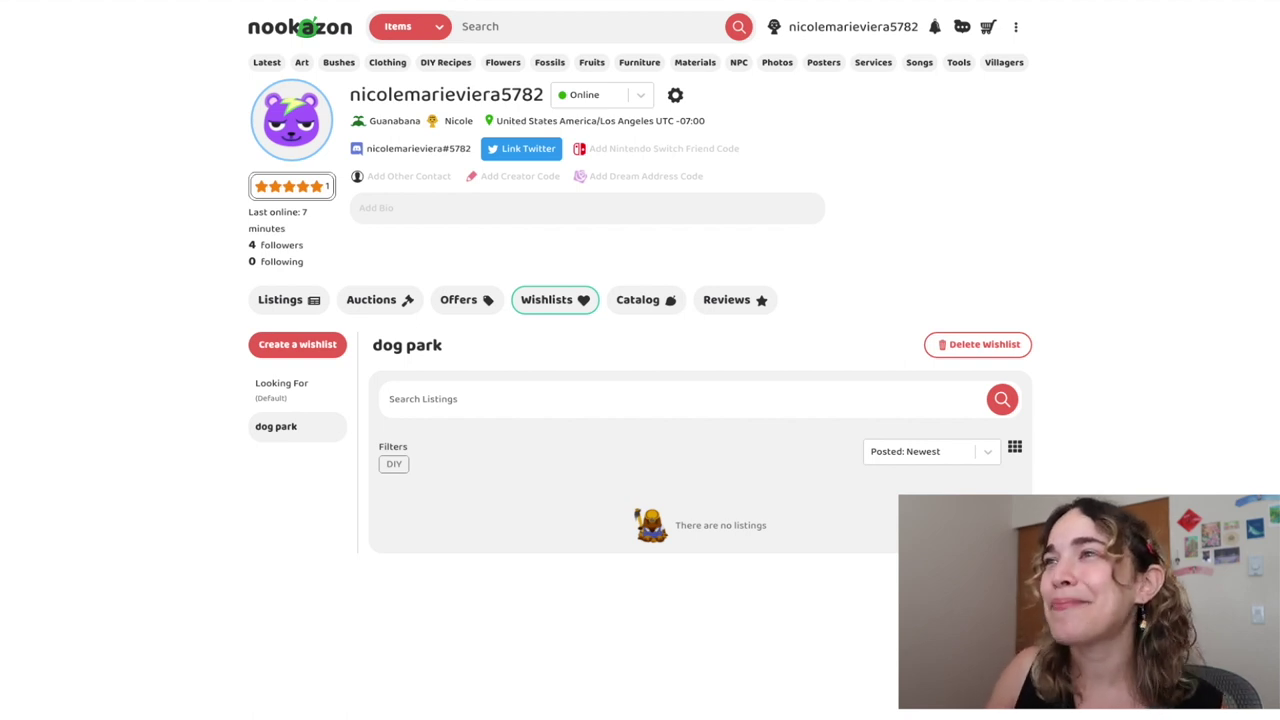
- Search 'drying rack' and show only White variant listings on the Drying Rack item page
click(549, 27)
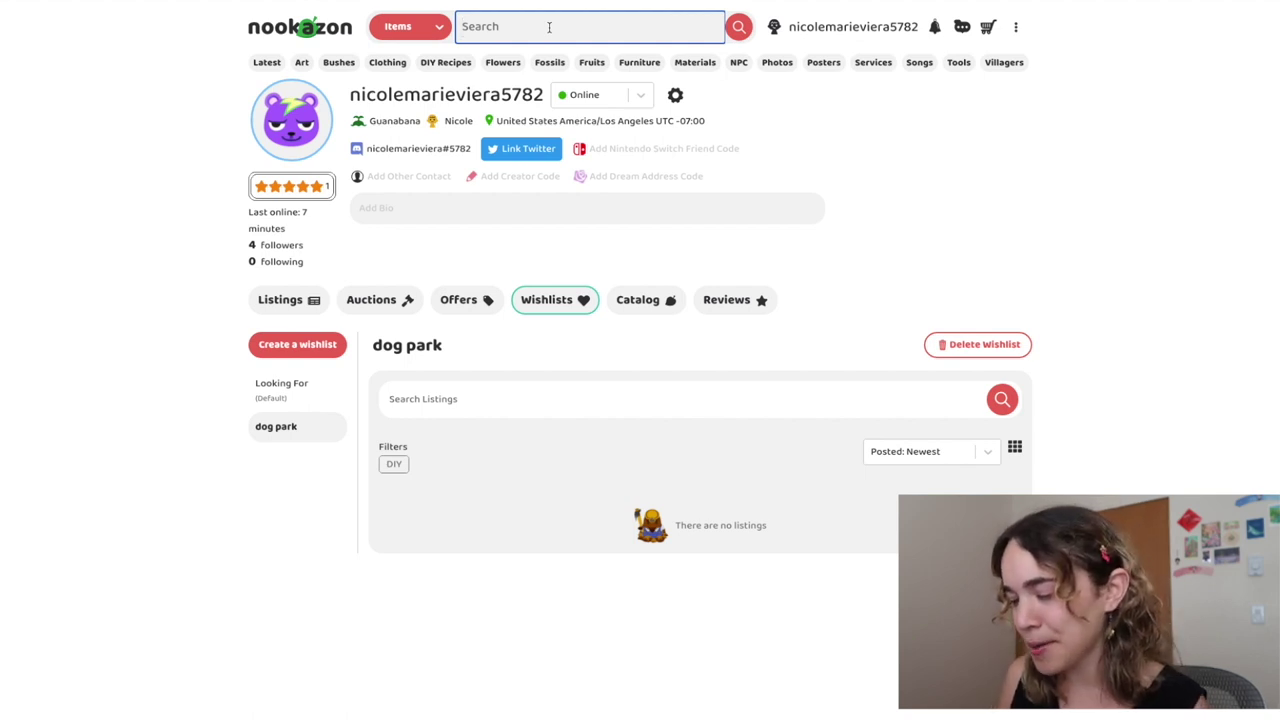
text(drying rack)
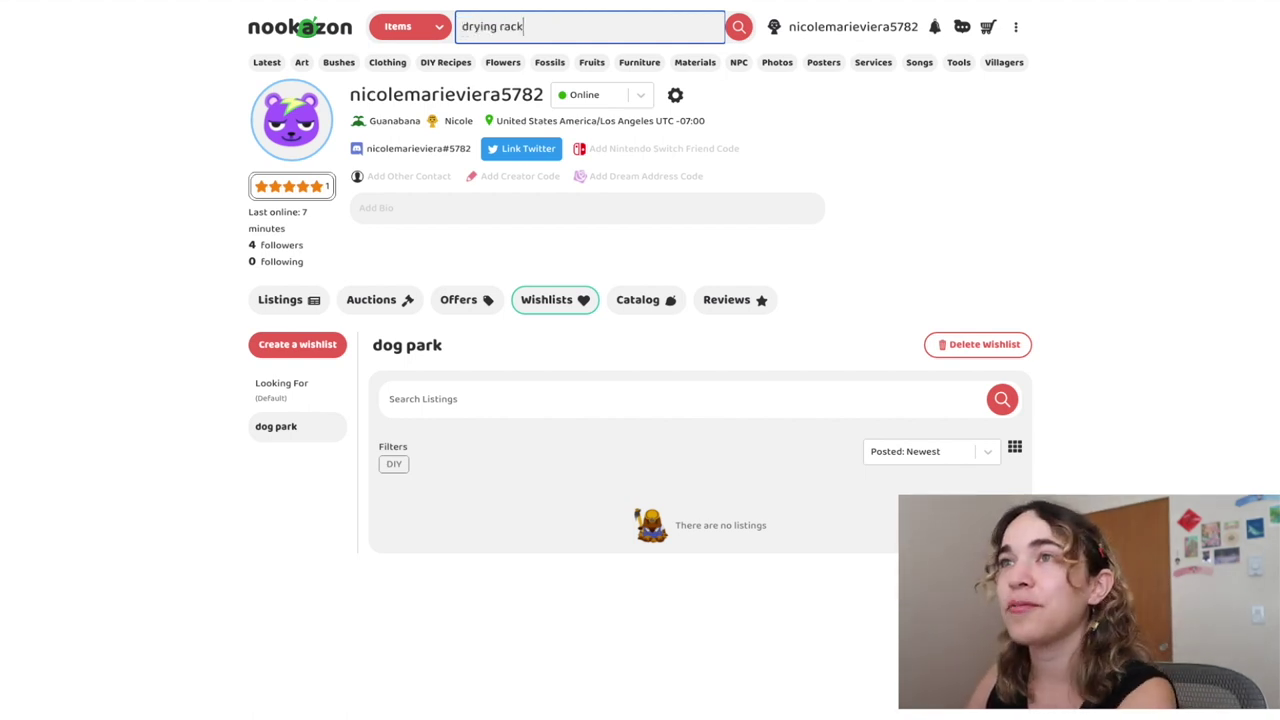
key(Return)
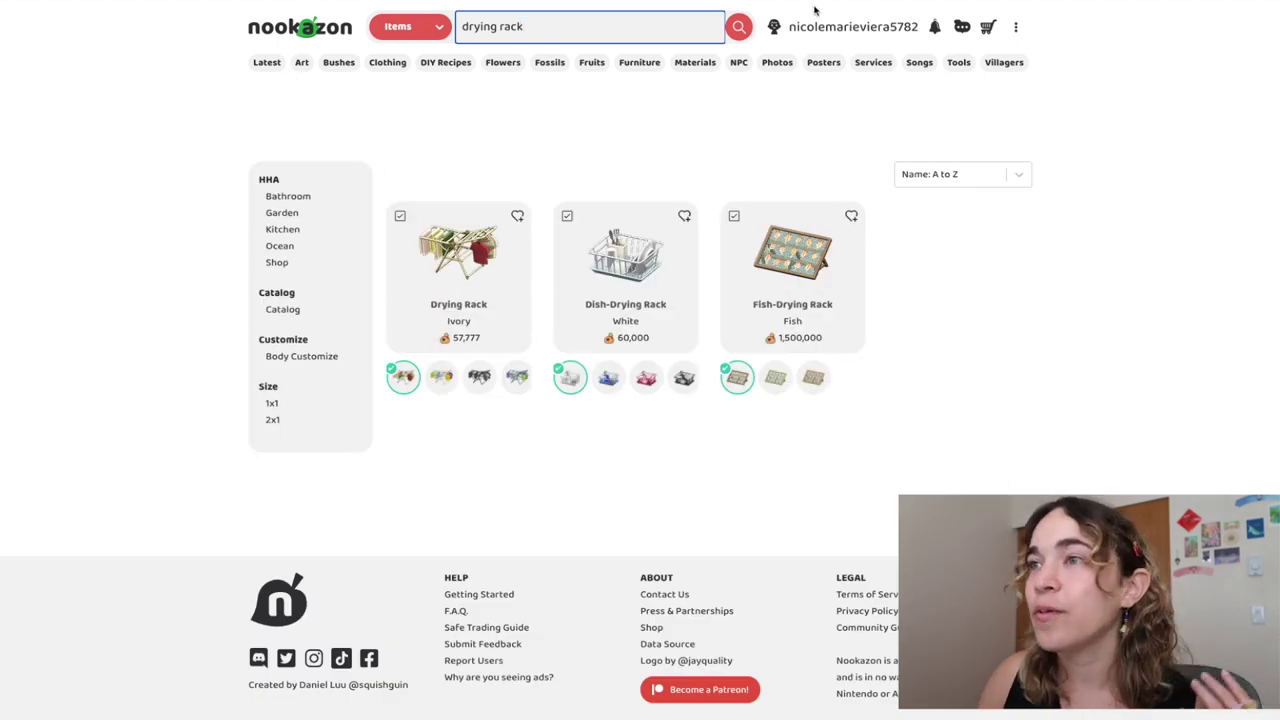
click(441, 383)
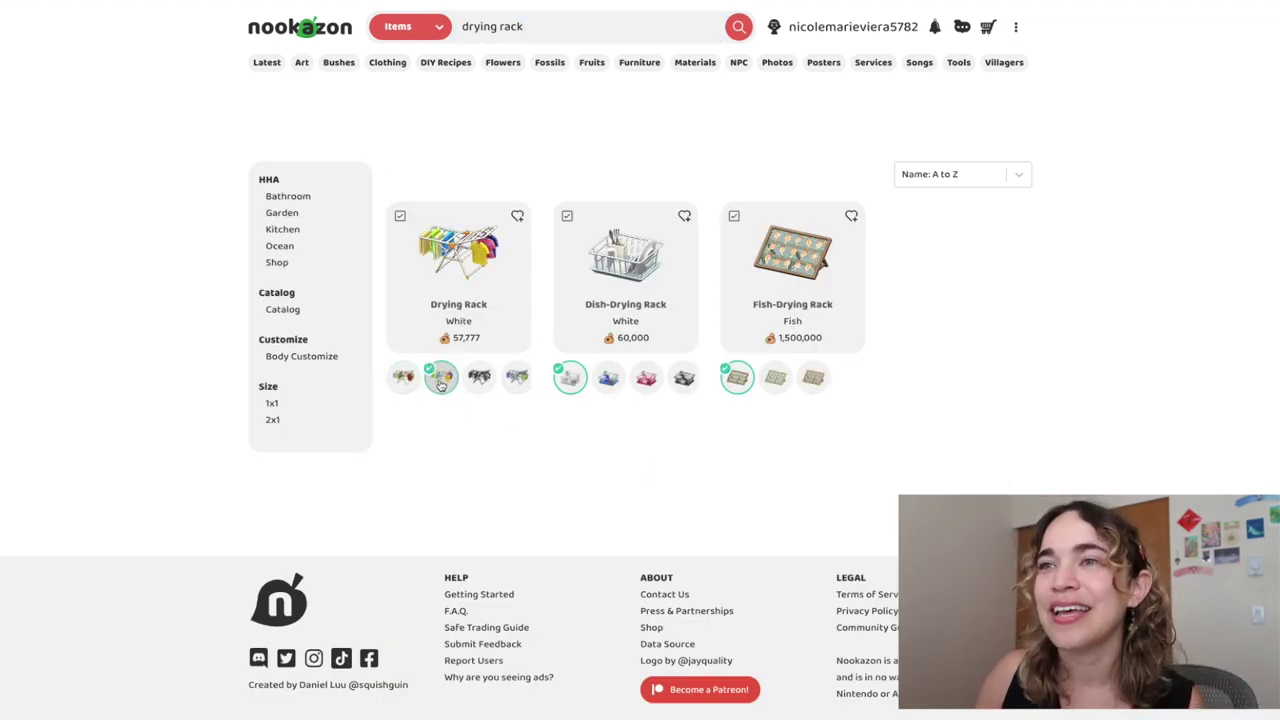
click(455, 268)
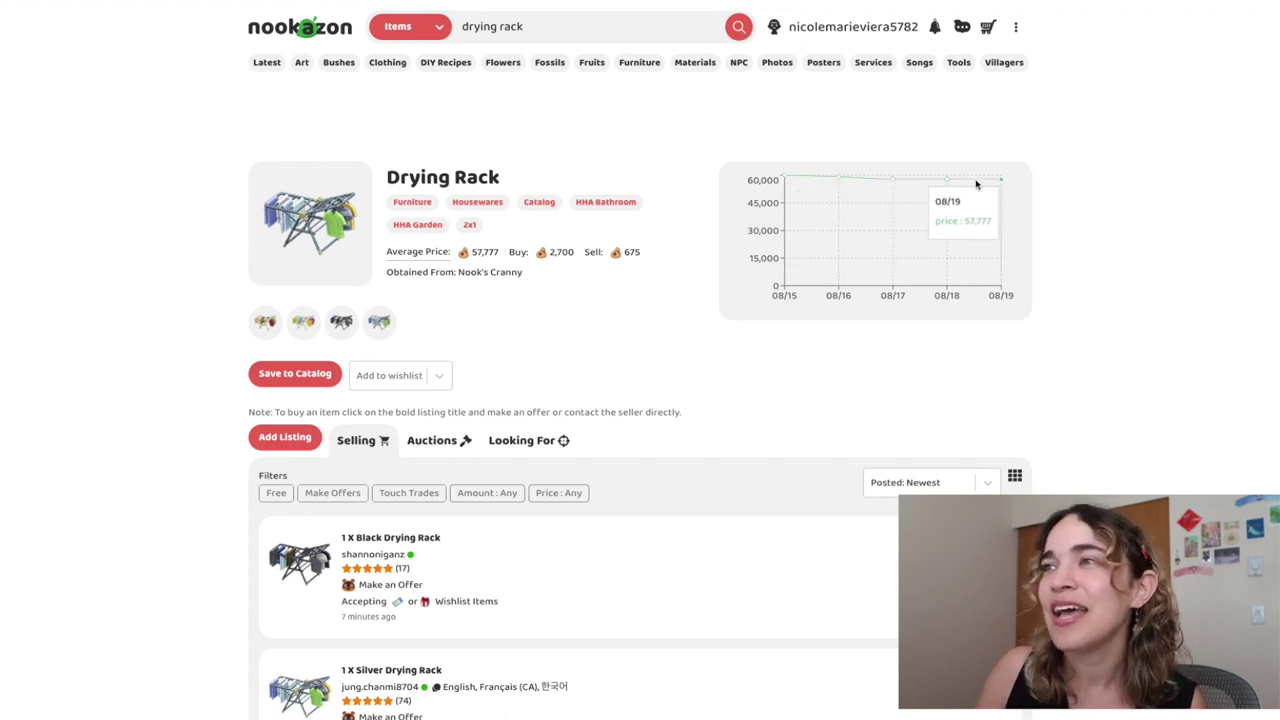
click(300, 324)
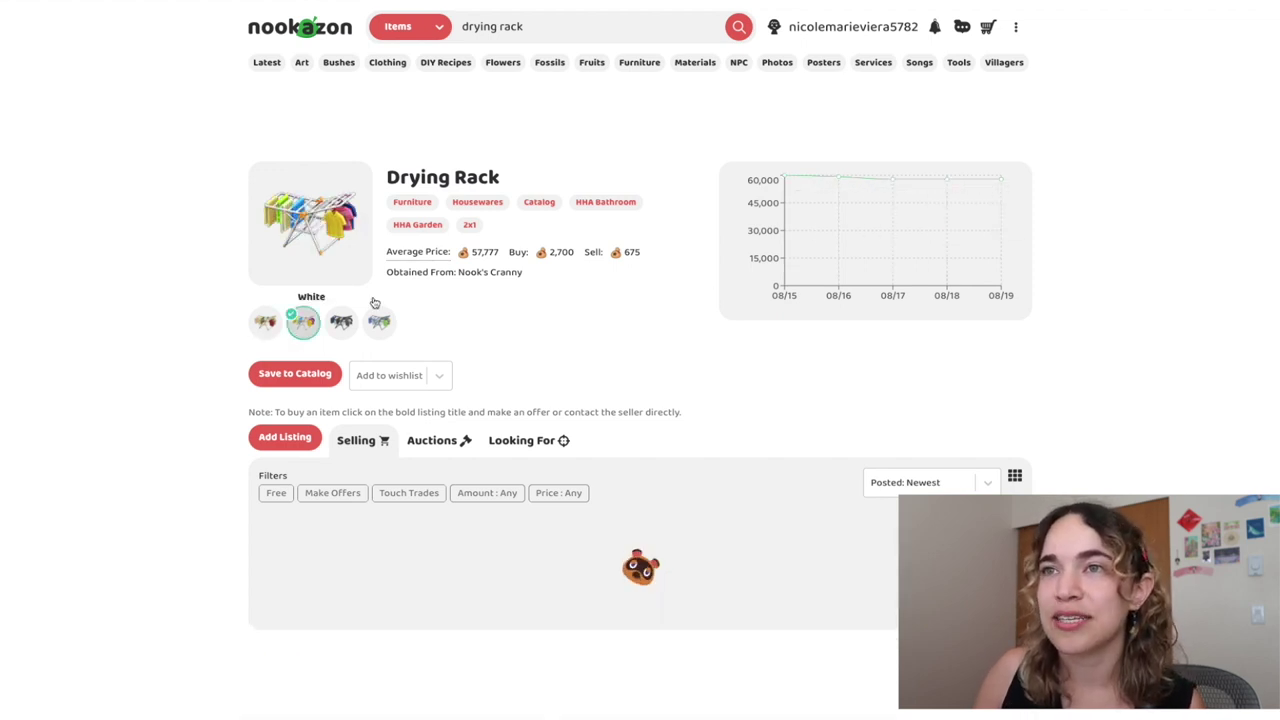
scroll(634, 314, down, 3)
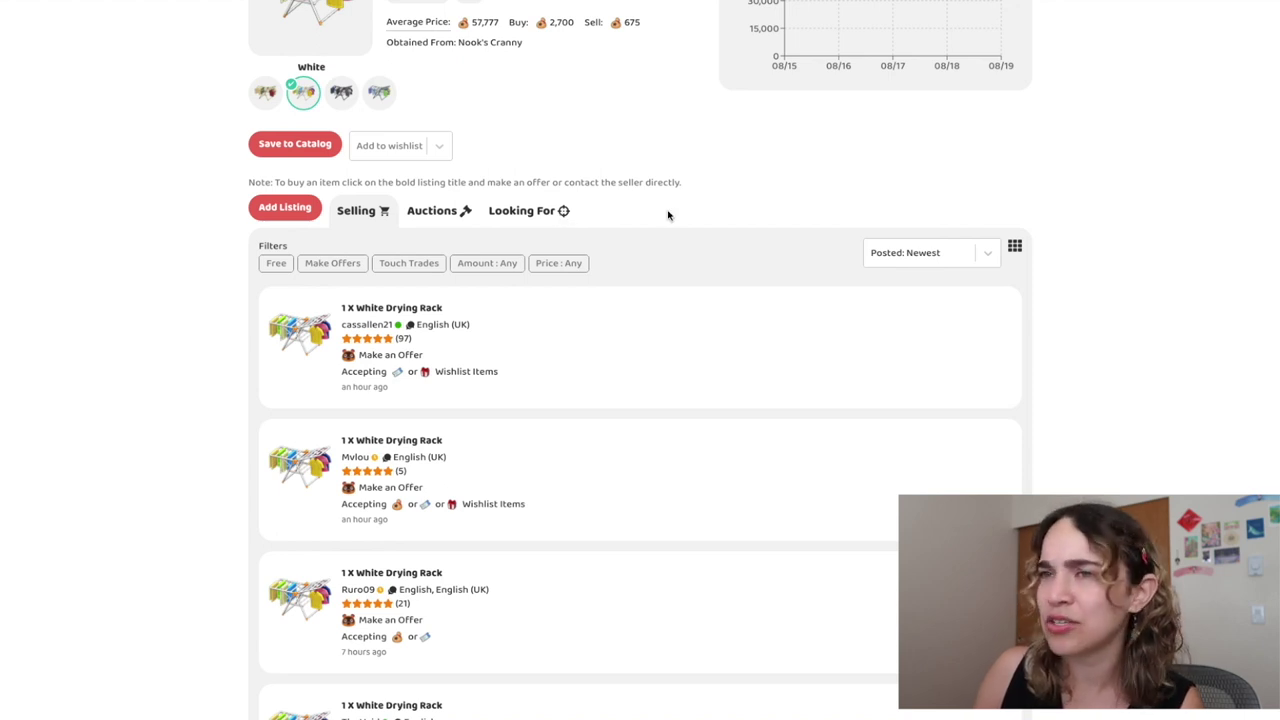
scroll(669, 215, down, 1)
scroll(669, 215, down, 2)
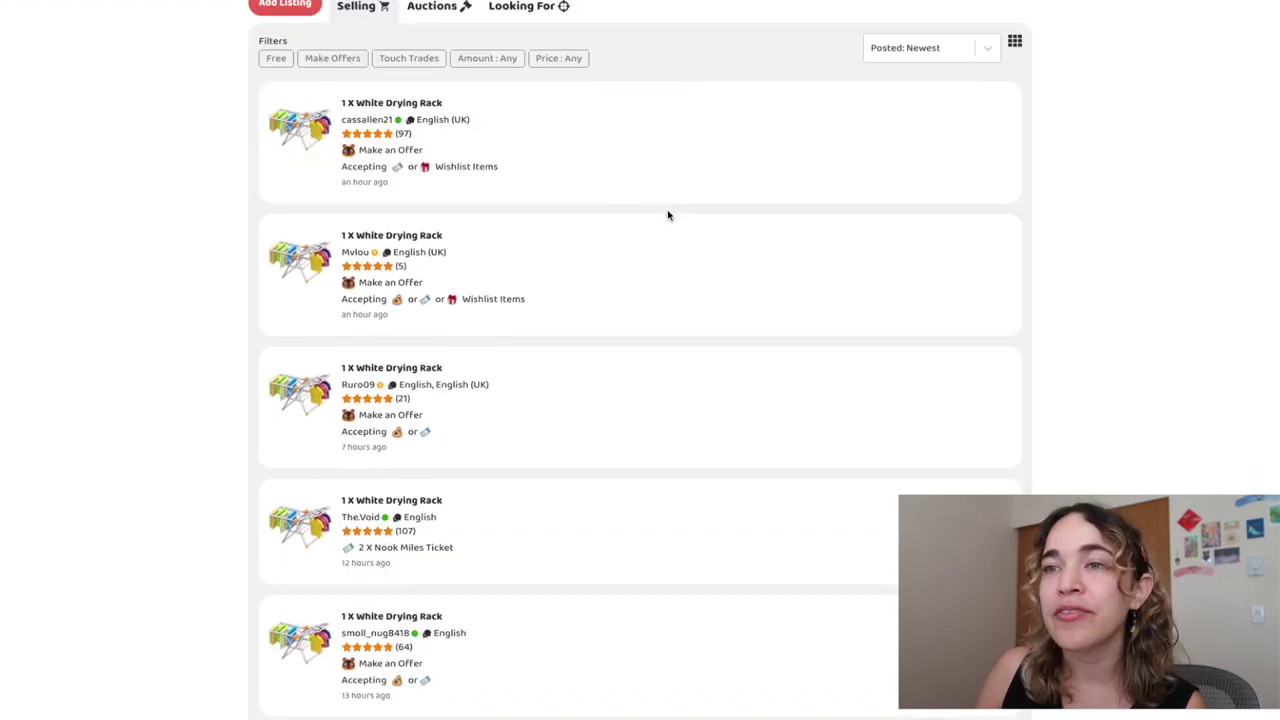
scroll(669, 215, down, 1)
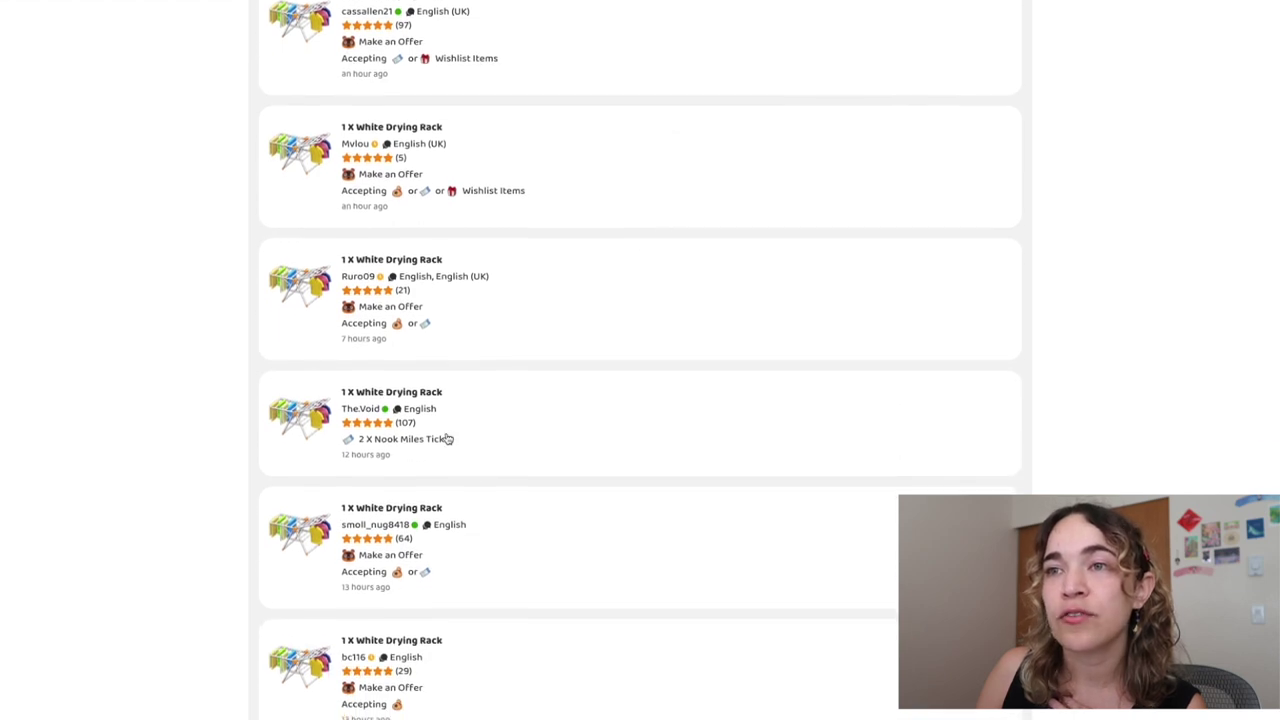
scroll(447, 438, down, 1)
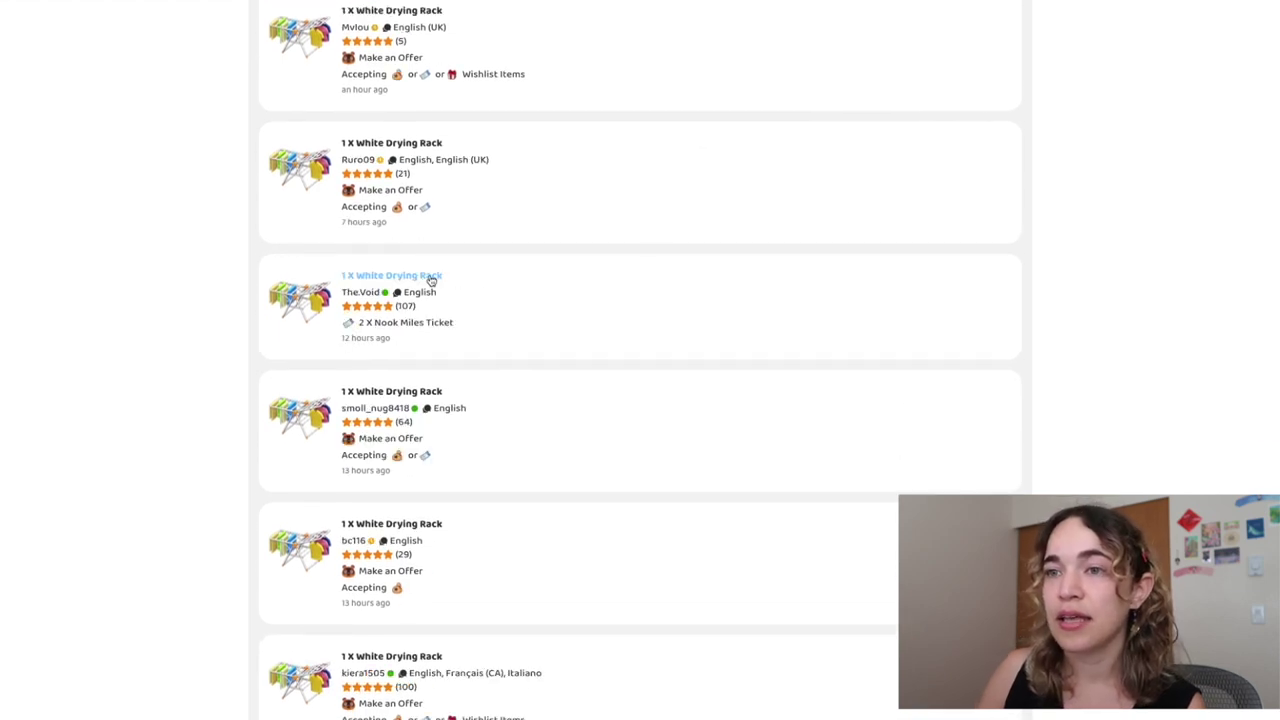
- Offer 2 Nook Miles Tickets on a White Drying Rack listing priced in tickets
click(431, 279)
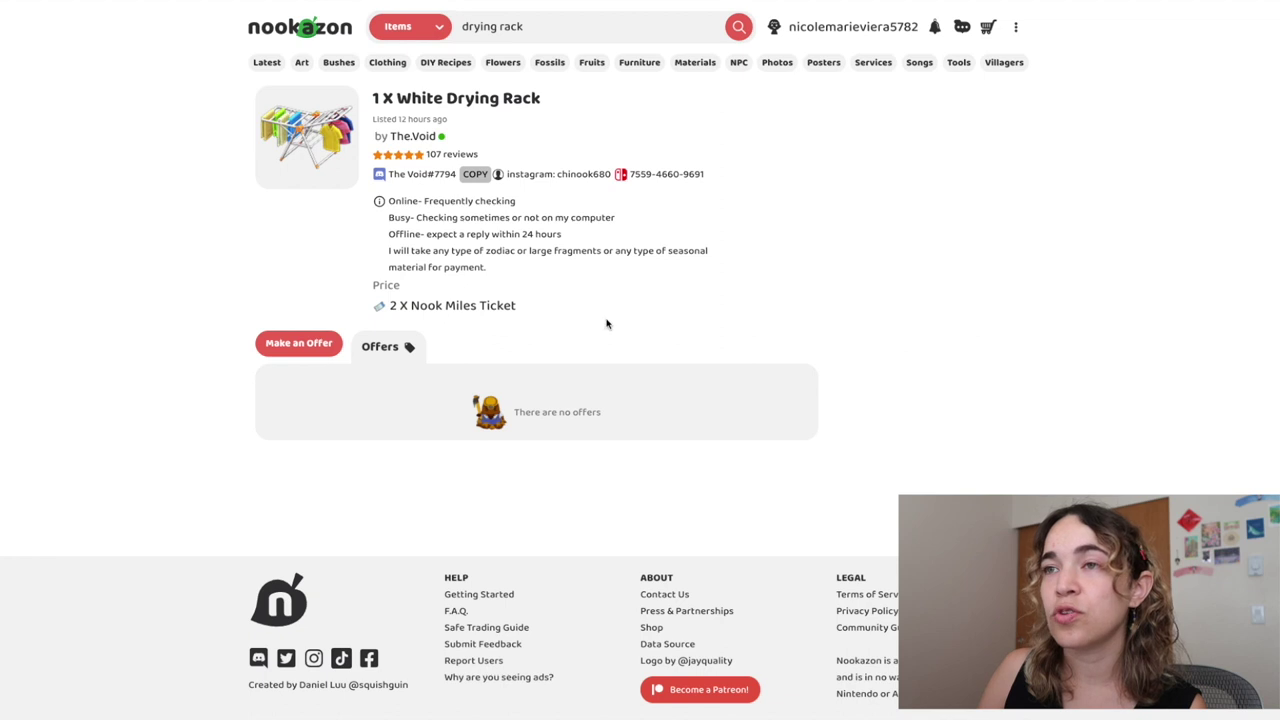
click(298, 343)
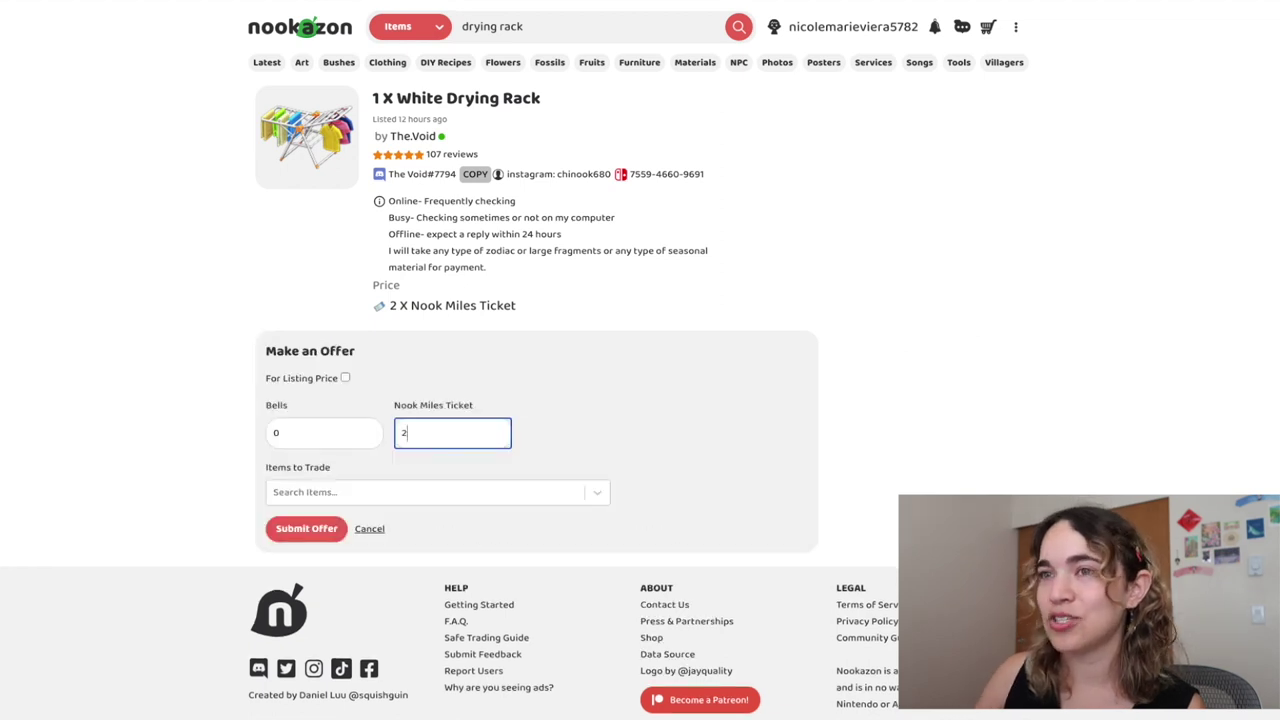
click(869, 394)
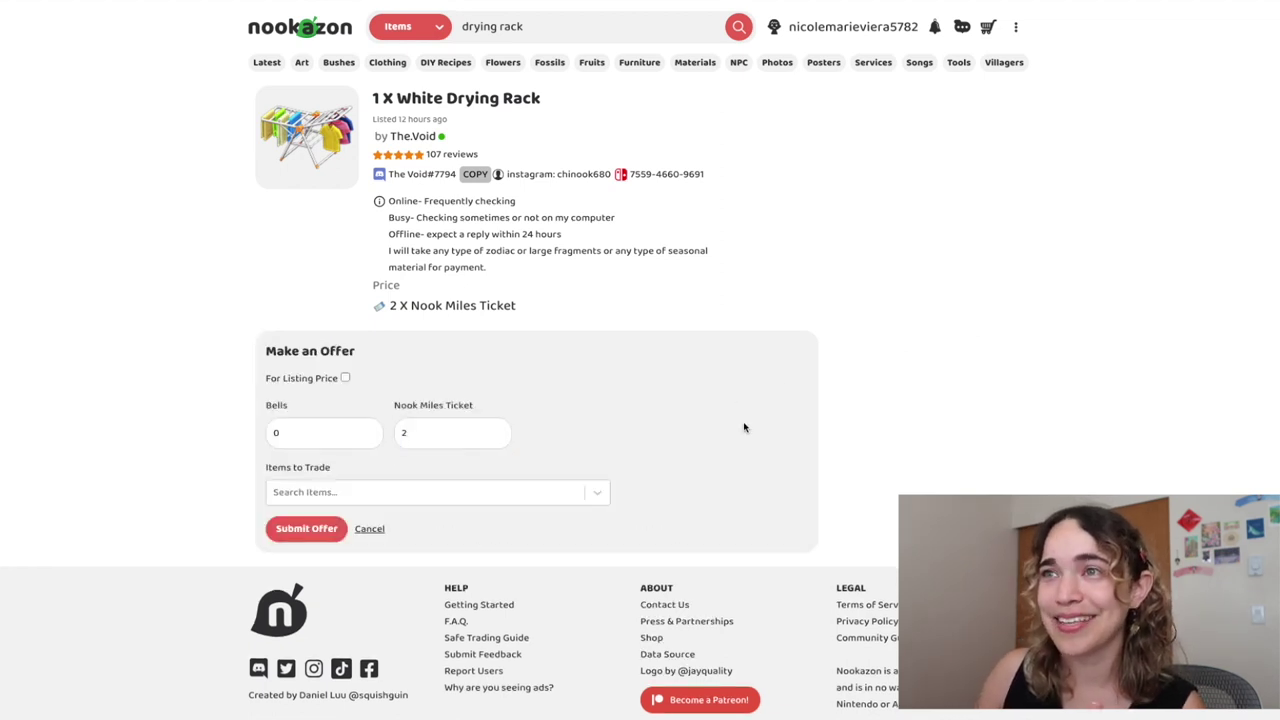
click(324, 538)
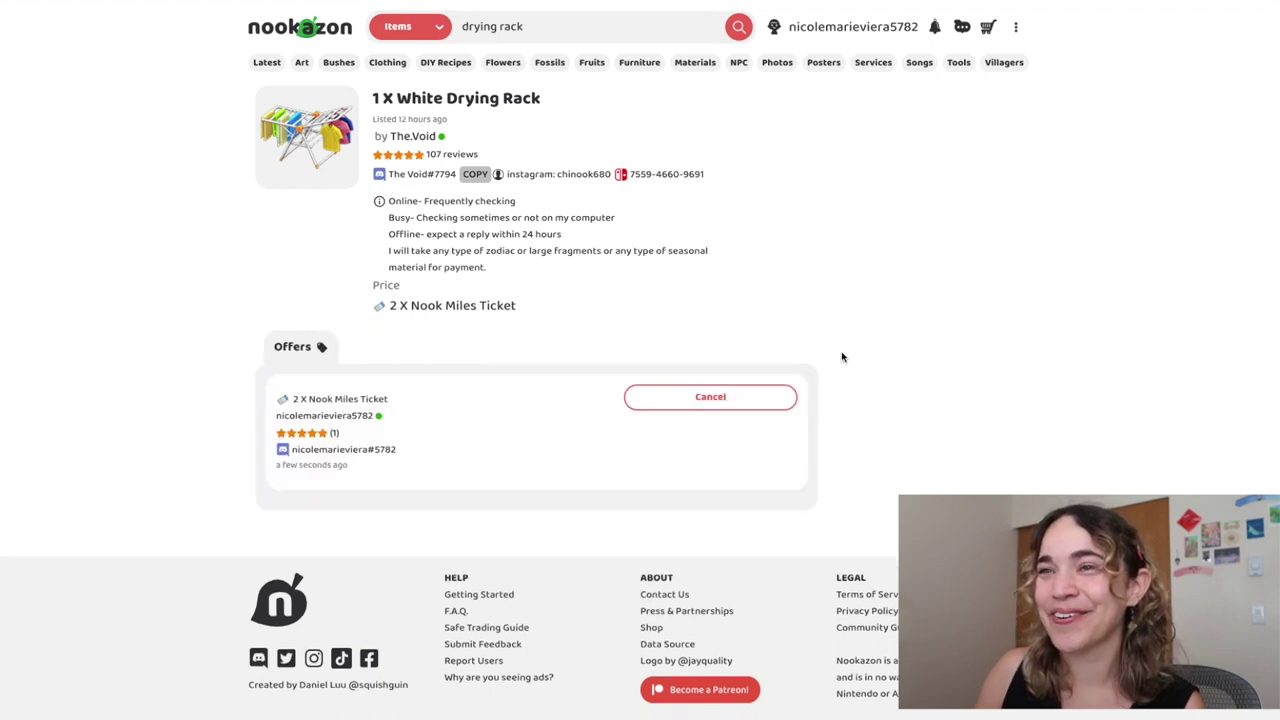
- Search 'utility pole' and bring up the With ads Utility Pole item's listings
click(553, 30)
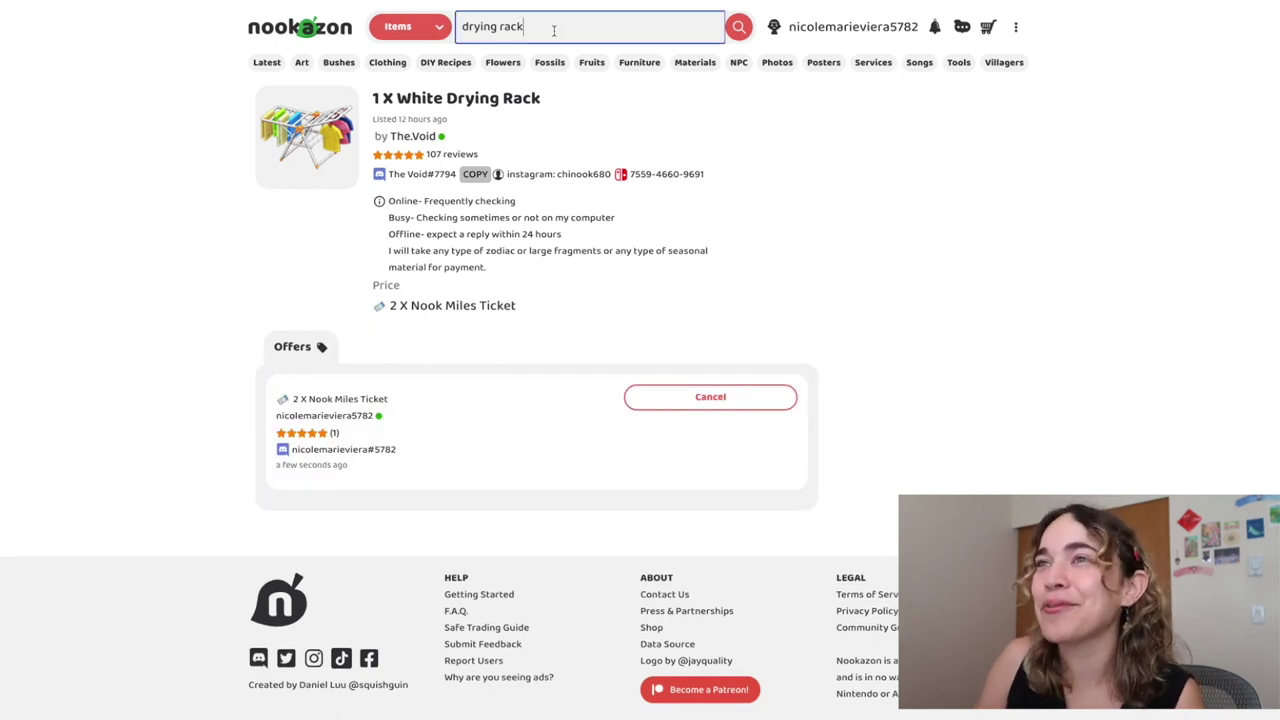
key(BackSpace)
key(BackSpace)
key(BackSpace)
key(BackSpace)
key(BackSpace)
key(BackSpace)
key(BackSpace)
key(BackSpace)
key(BackSpace)
key(BackSpace)
key(BackSpace)
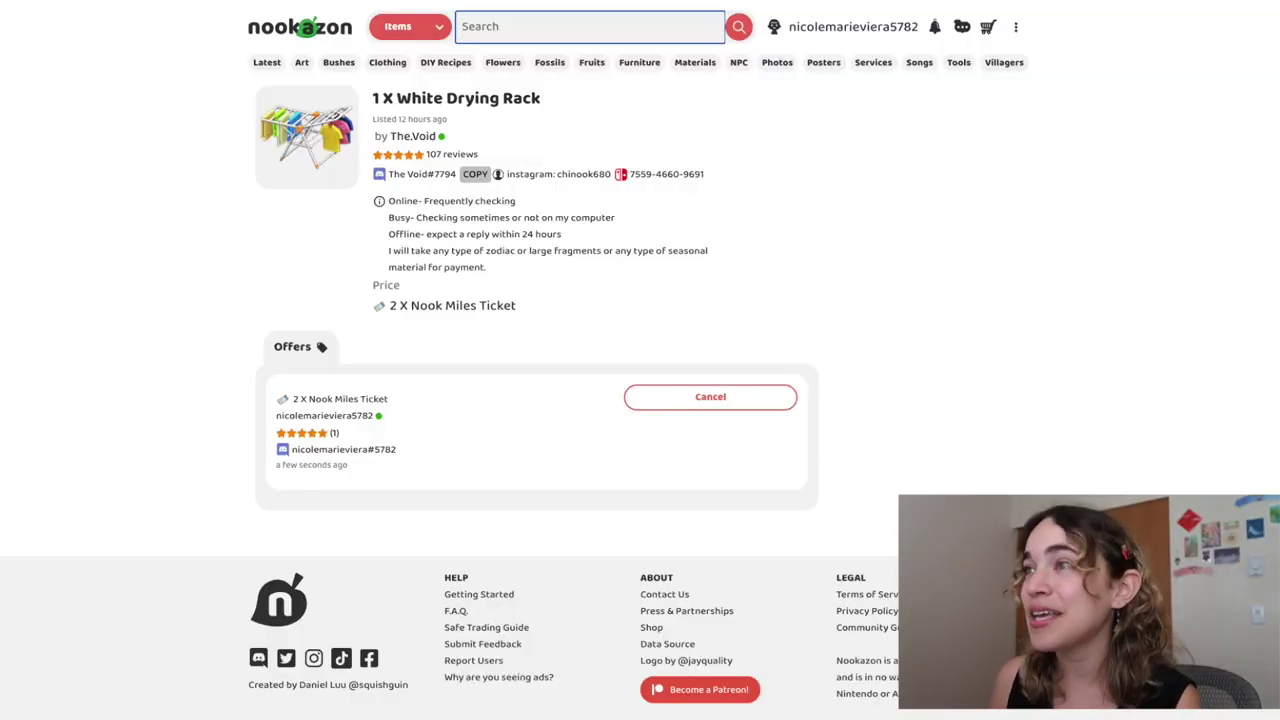
text(utilit)
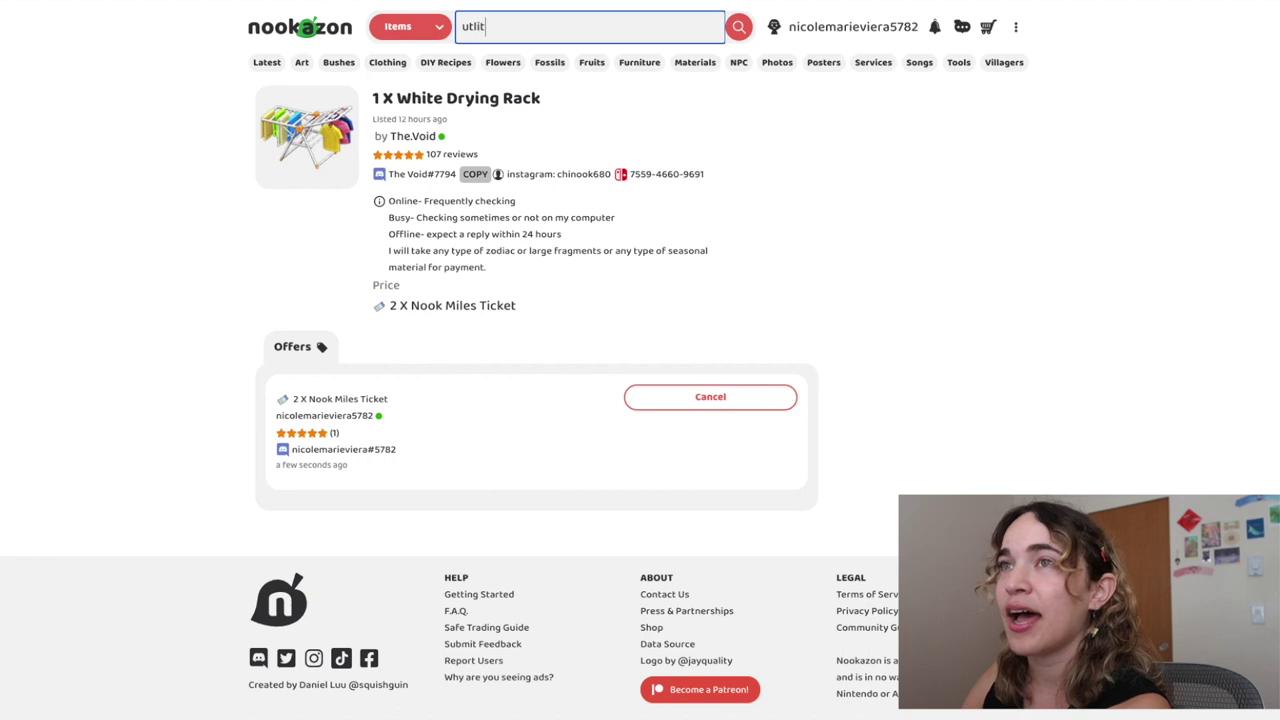
key(BackSpace)
key(BackSpace)
text(lity pole)
key(Return)
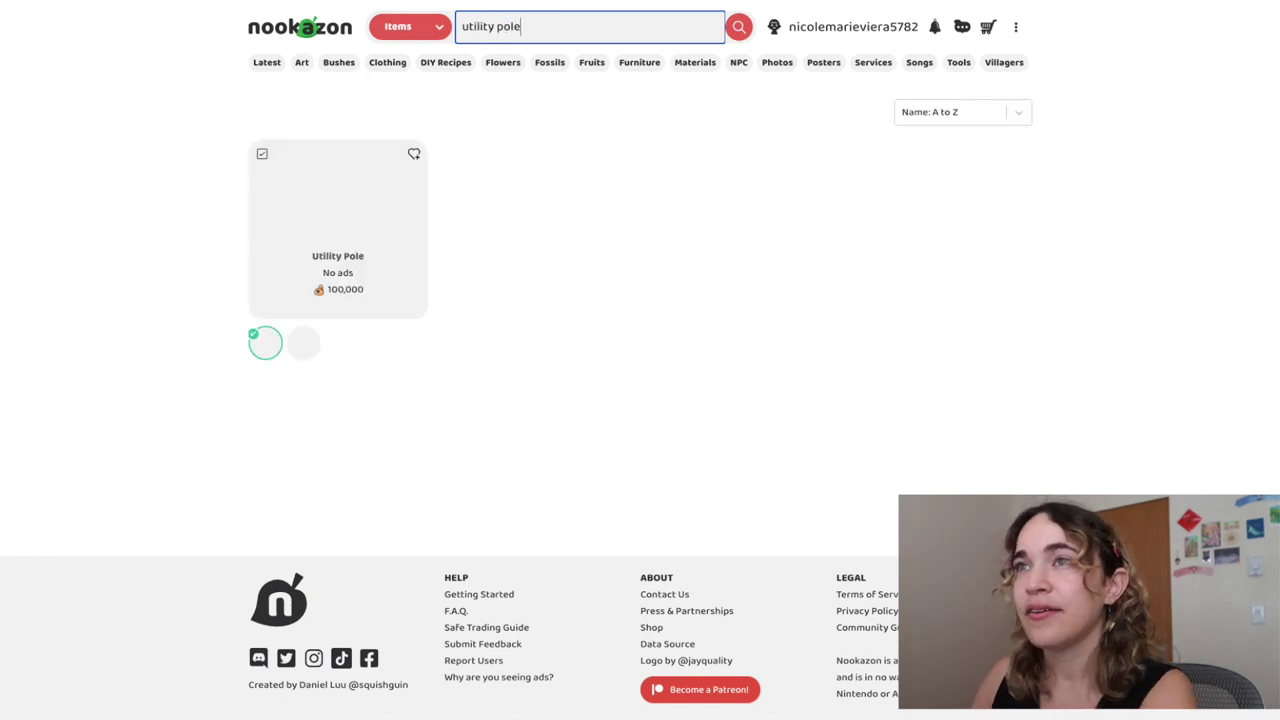
click(303, 405)
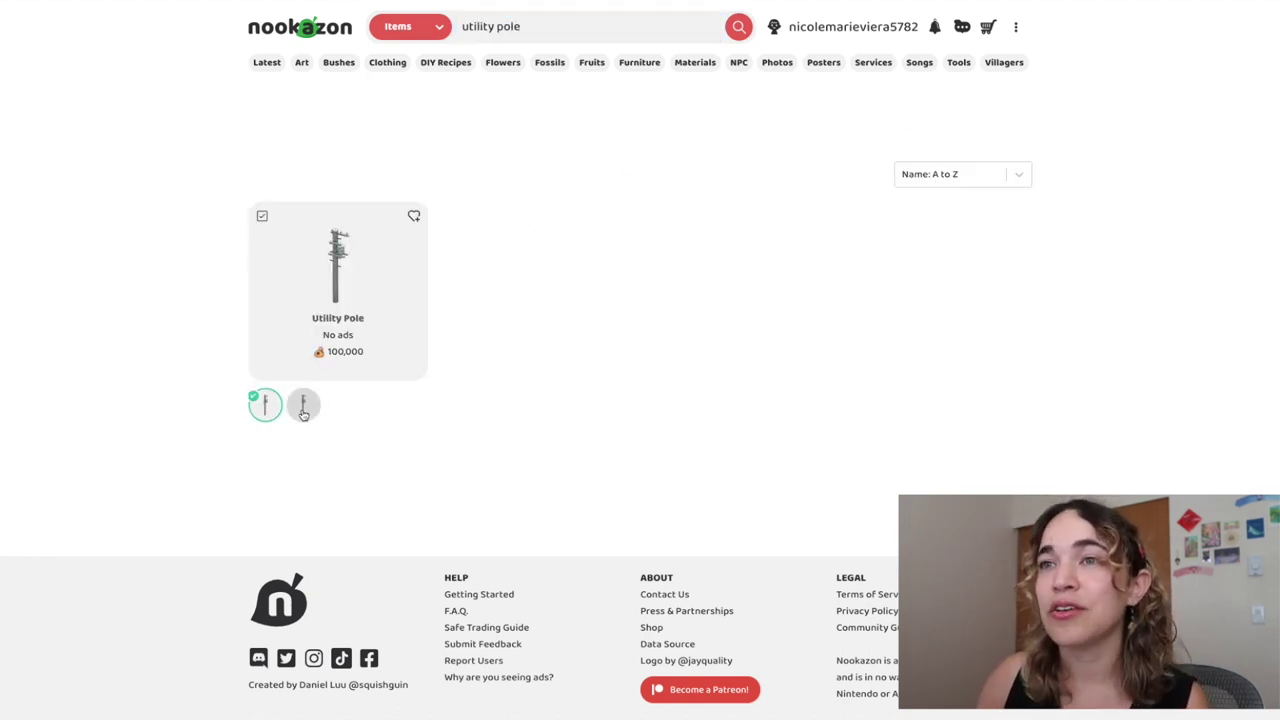
click(332, 295)
scroll(489, 249, down, 3)
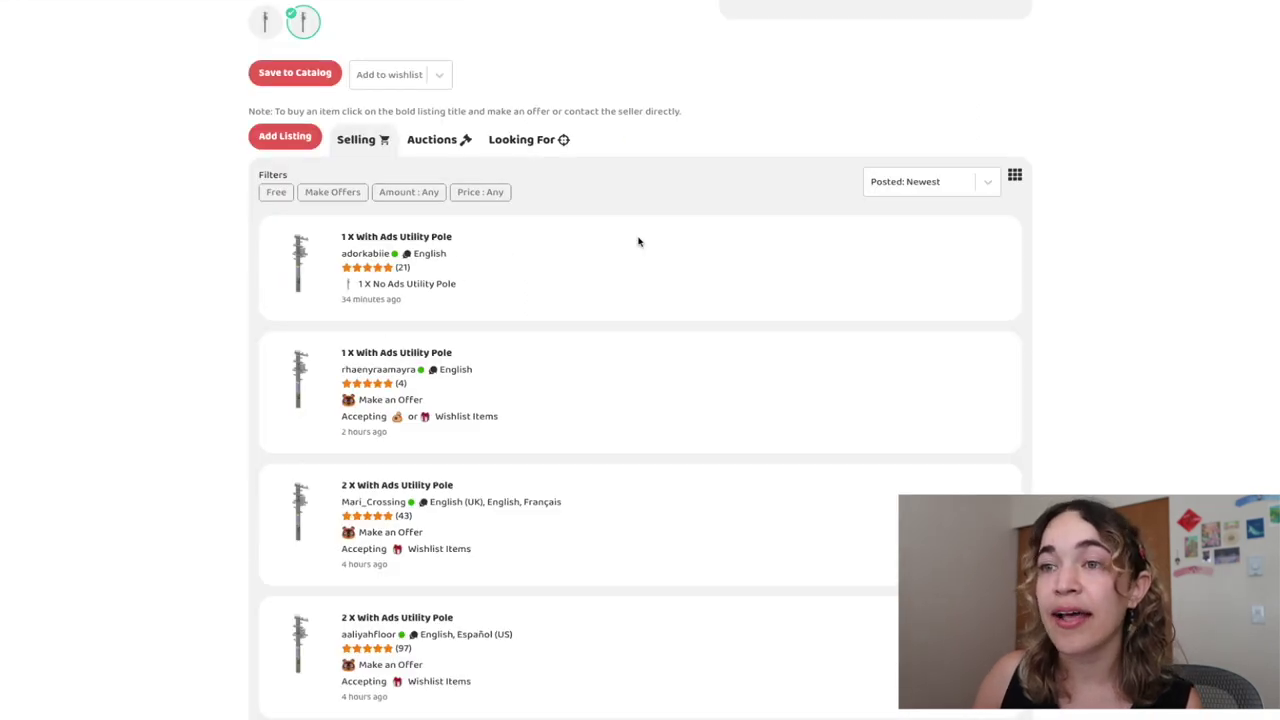
scroll(638, 241, down, 1)
scroll(638, 241, up, 3)
scroll(559, 360, down, 1)
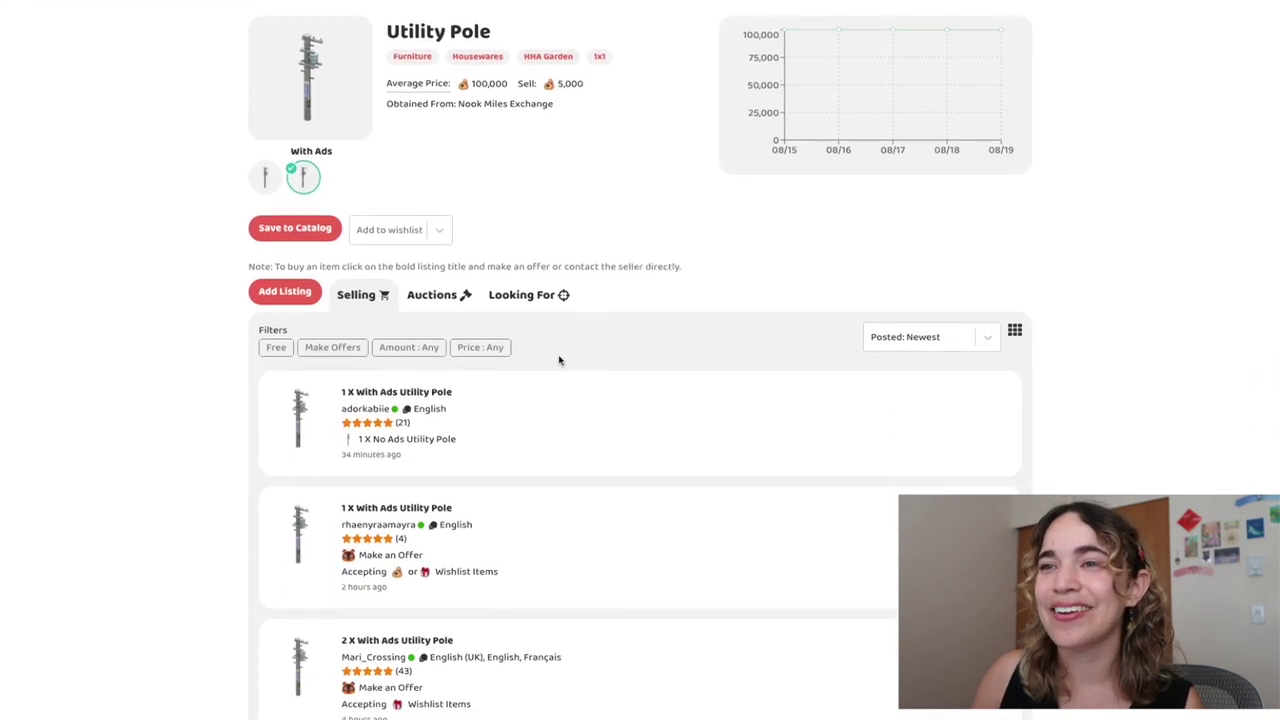
- Offer a No ads Utility Pole in trade on the first With Ads listing
click(500, 414)
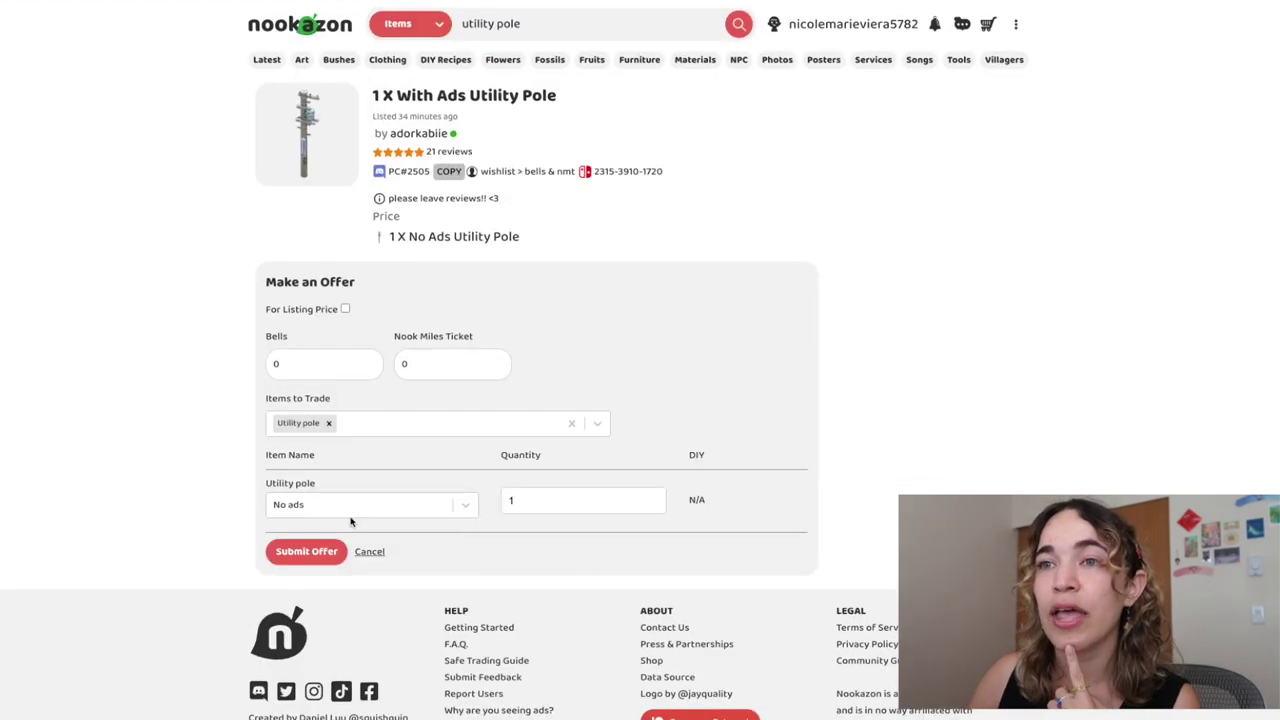
click(460, 504)
click(465, 503)
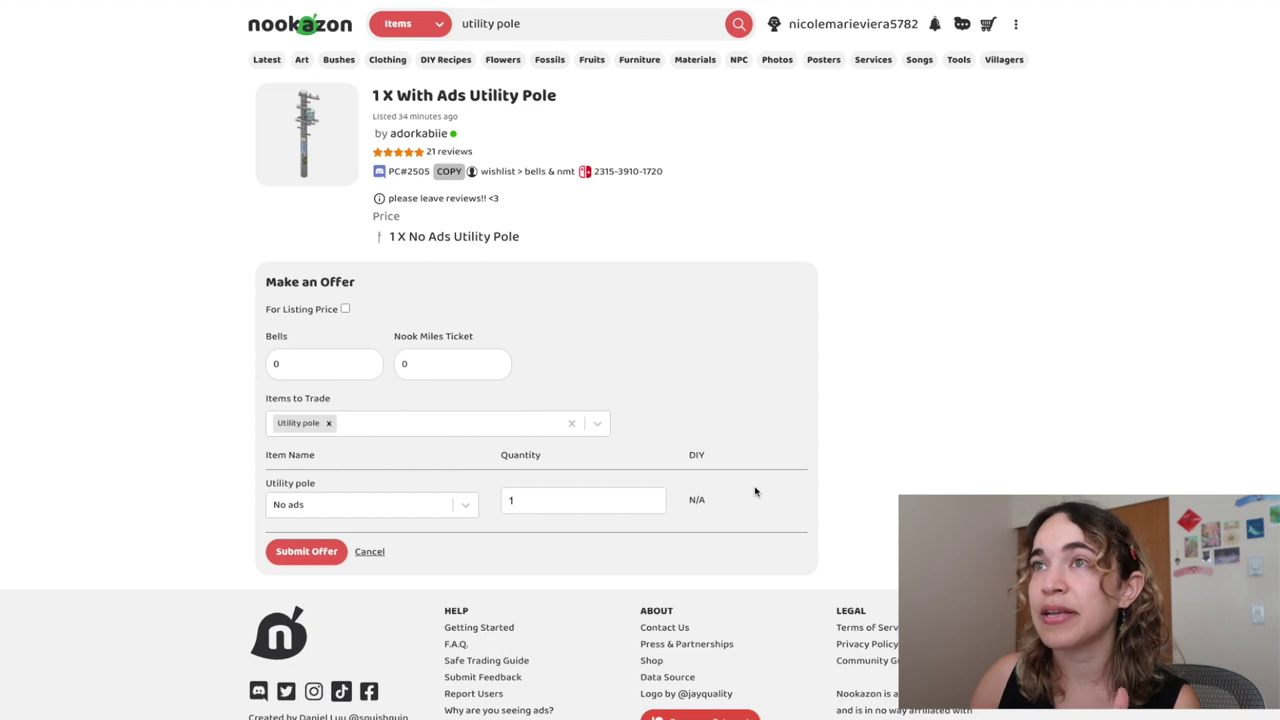
click(309, 552)
- Search 'stacking magazines', pick the DIY recipe variant, and open the first 100-bell listing
triple_click(530, 22)
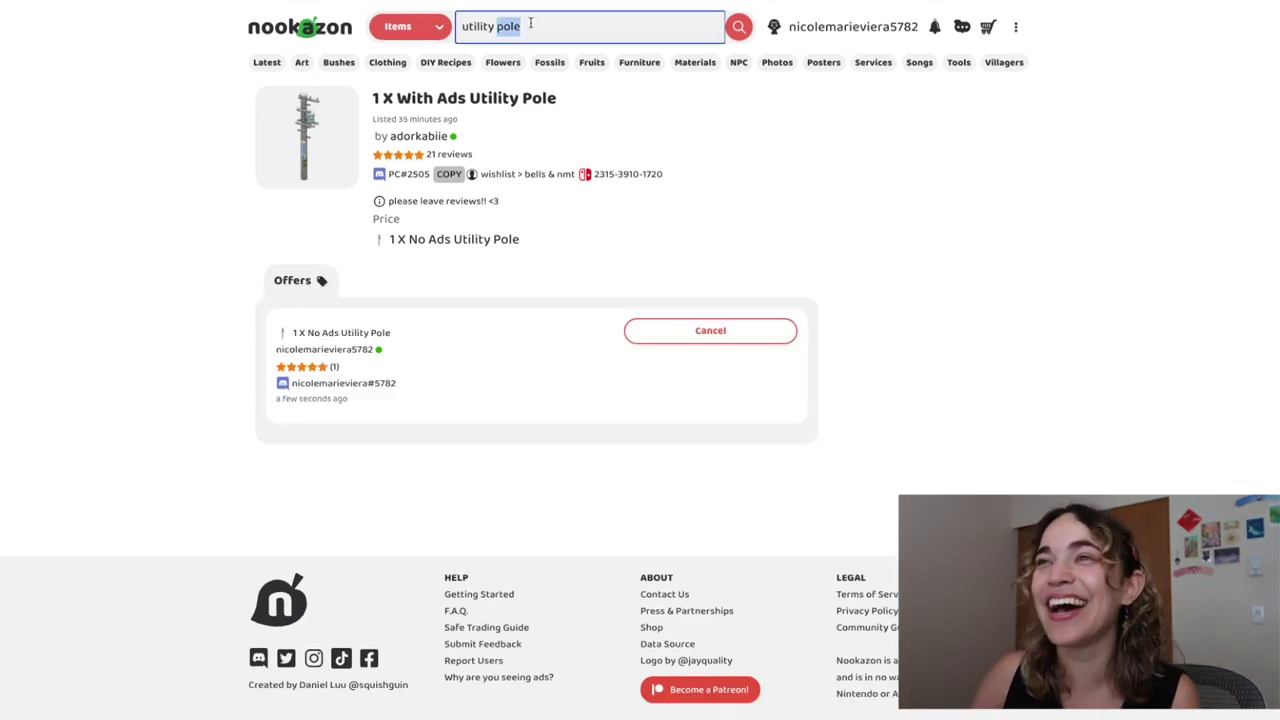
text(stacking magainzes)
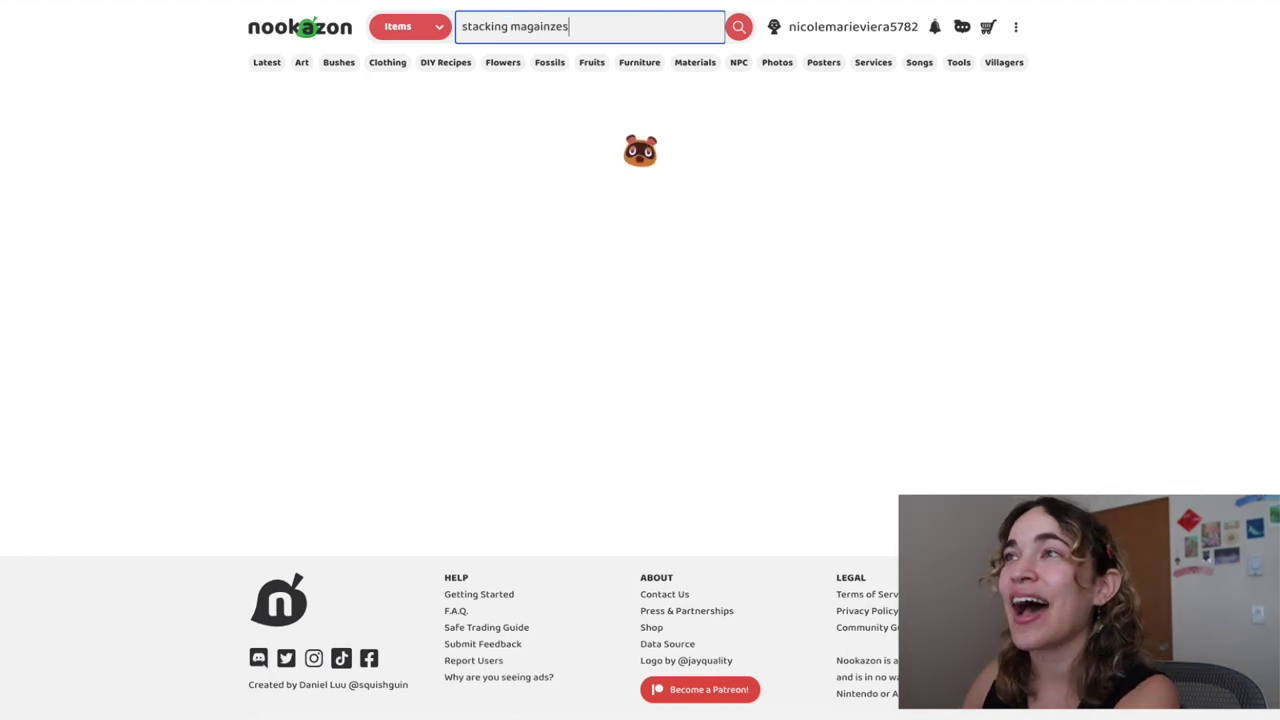
key(BackSpace)
key(BackSpace)
key(BackSpace)
key(BackSpace)
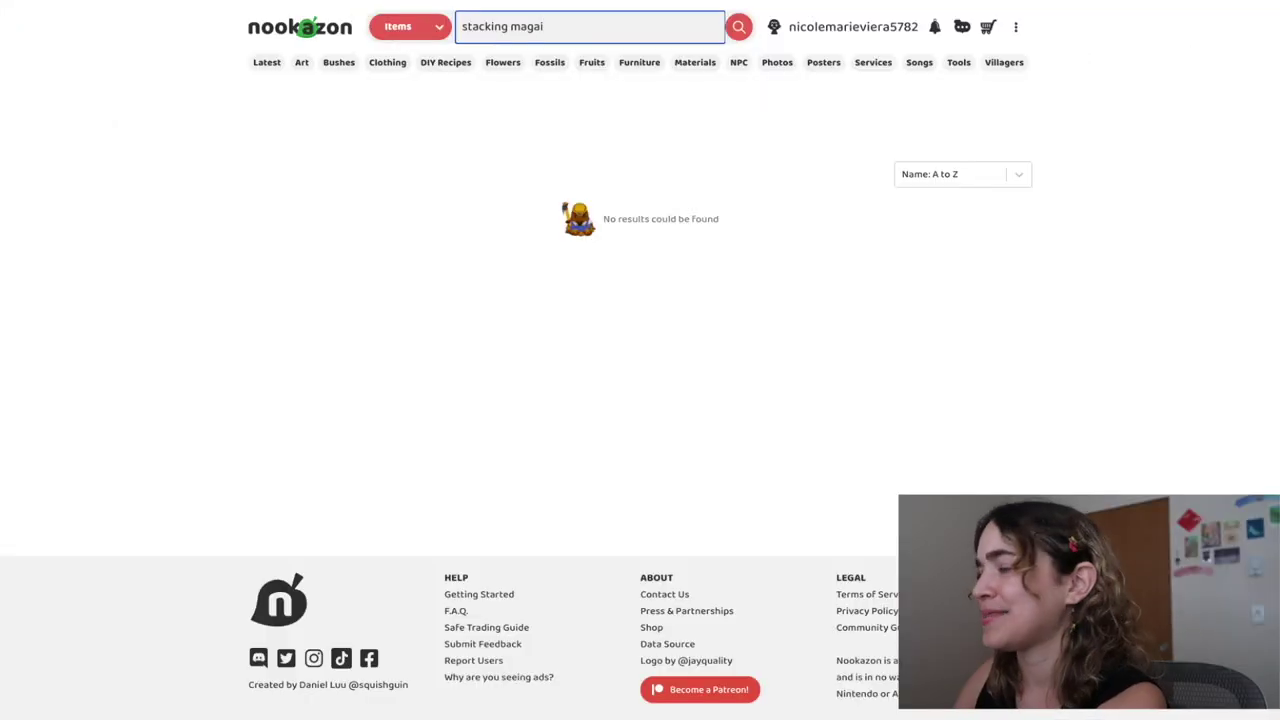
key(BackSpace)
text(nizes)
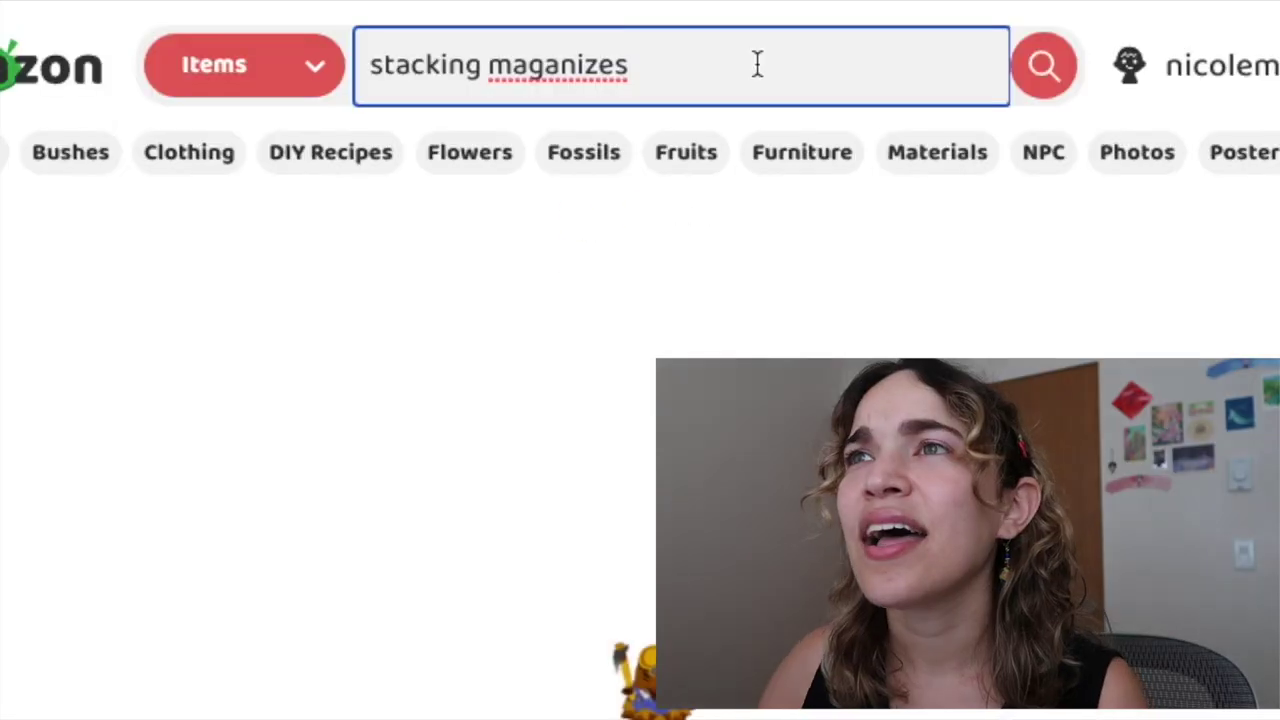
key(BackSpace)
key(BackSpace)
key(BackSpace)
key(BackSpace)
key(BackSpace)
text(zines)
key(Return)
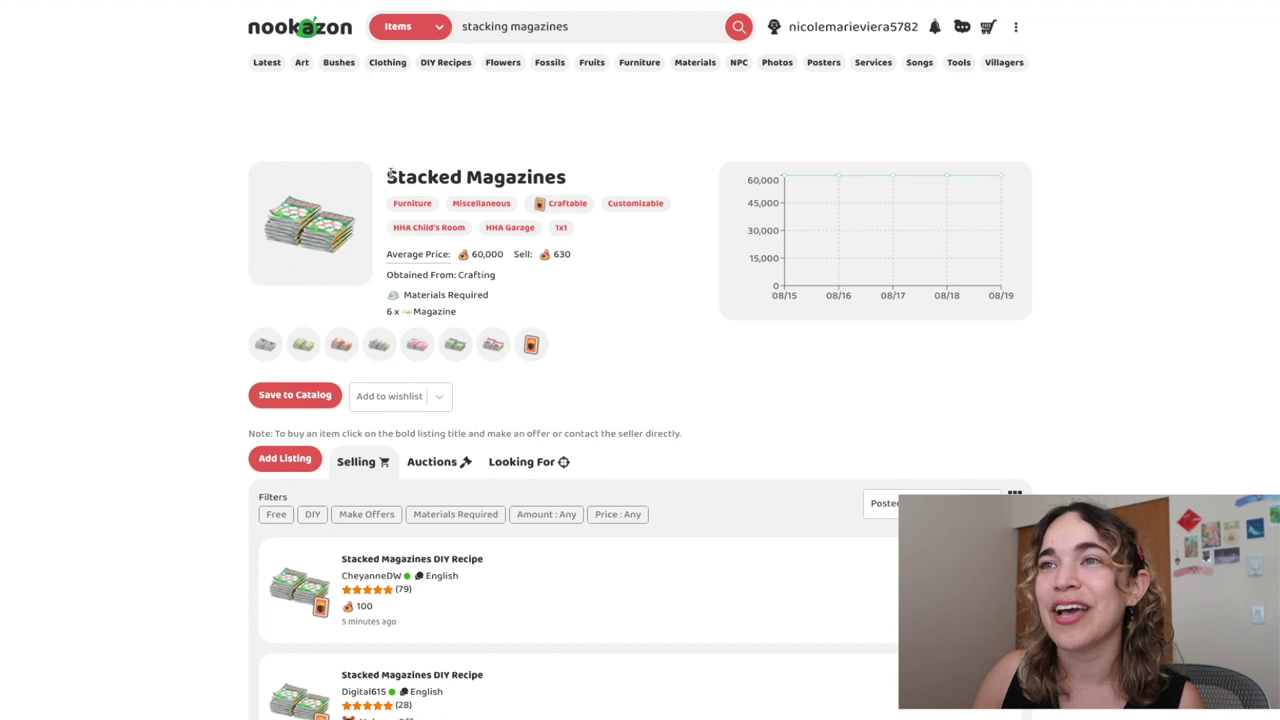
click(531, 345)
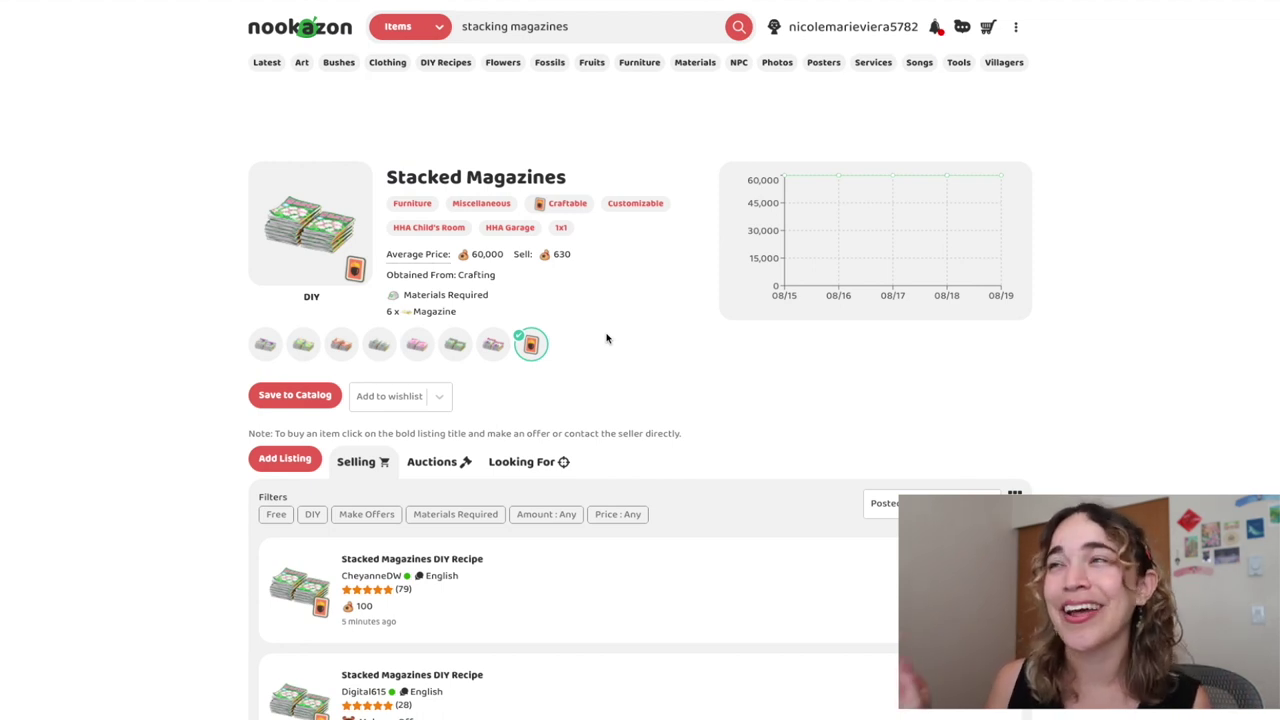
scroll(606, 338, down, 1)
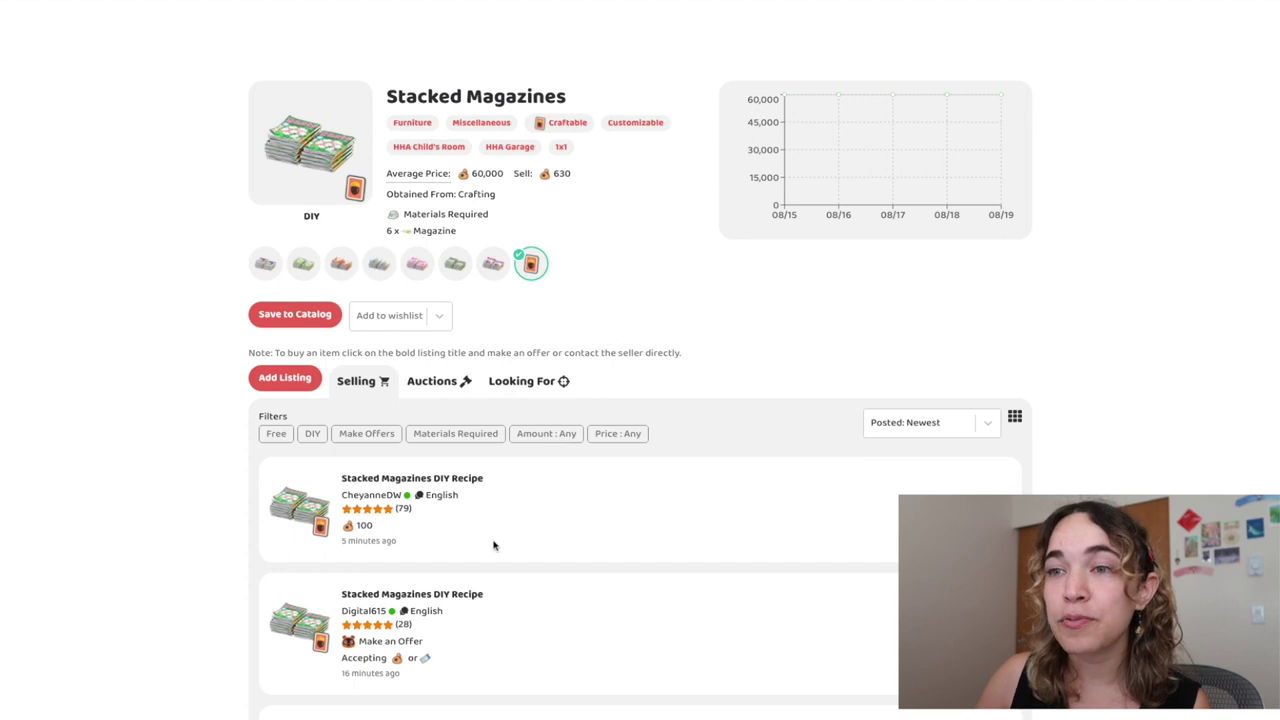
scroll(477, 531, down, 1)
click(468, 410)
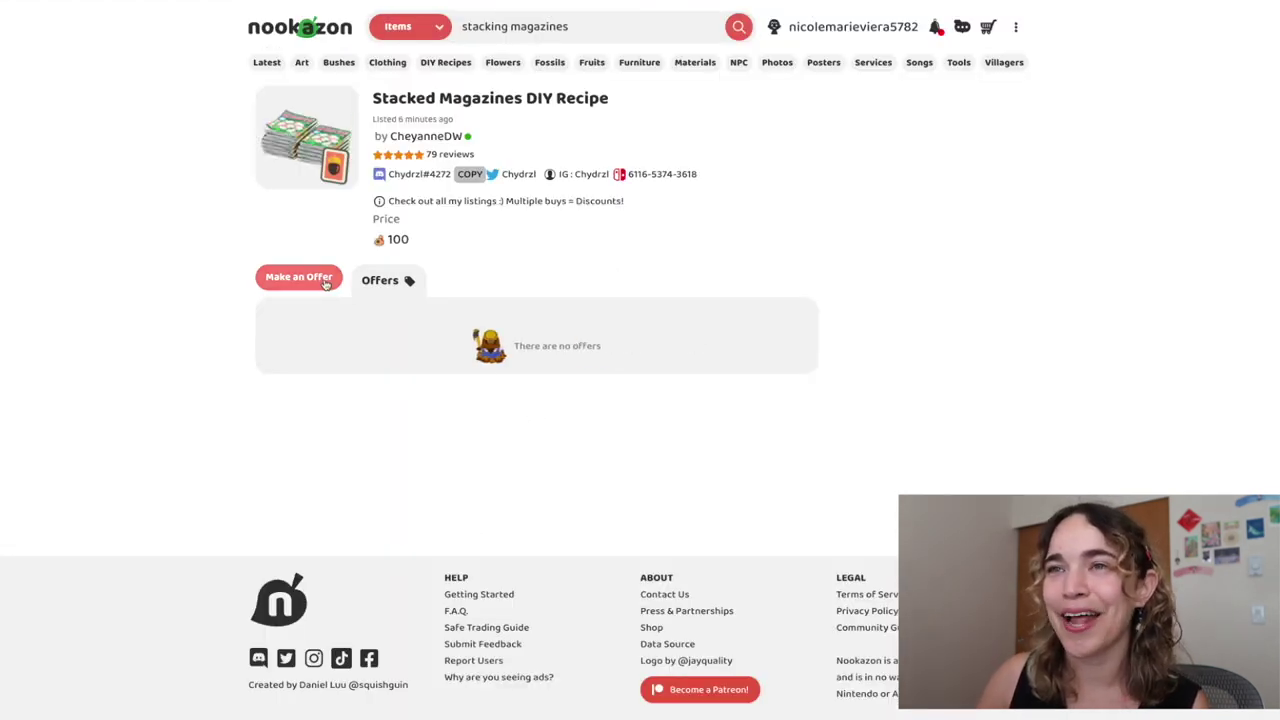
- Offer bells on the Stacked Magazines recipe, then view both accepted offers in the Shopping Cart
click(325, 280)
click(357, 366)
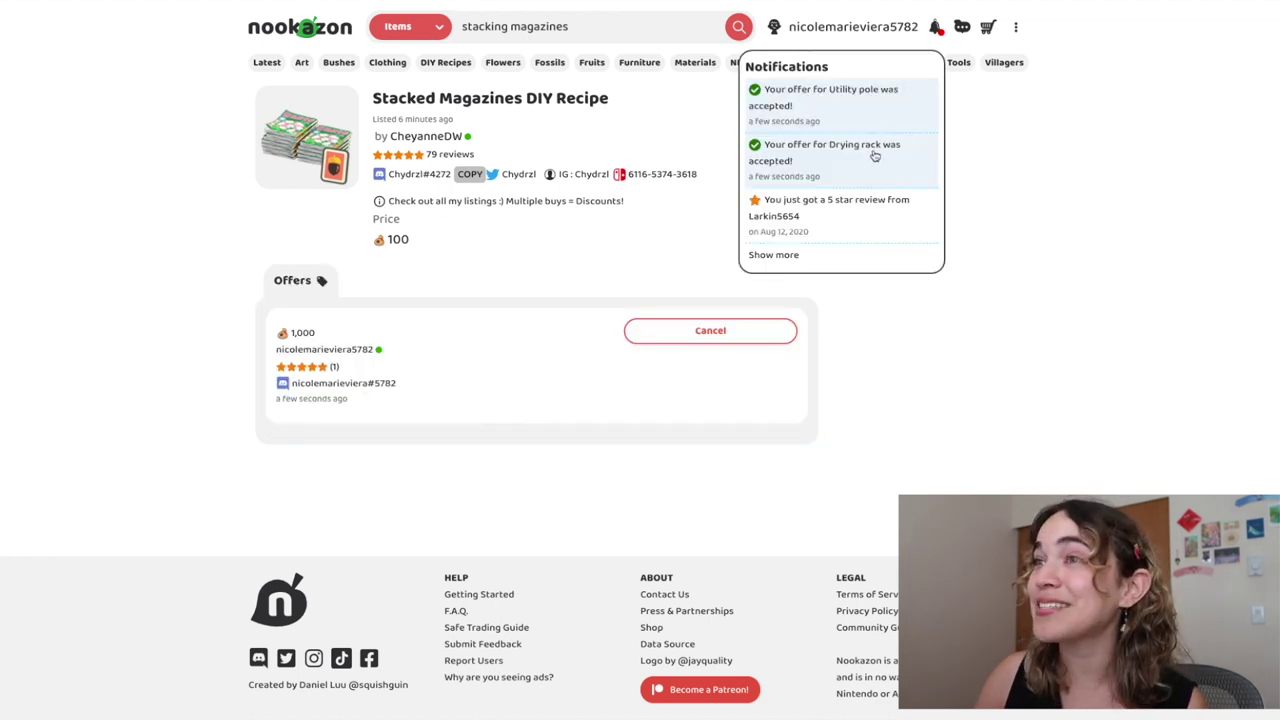
click(871, 154)
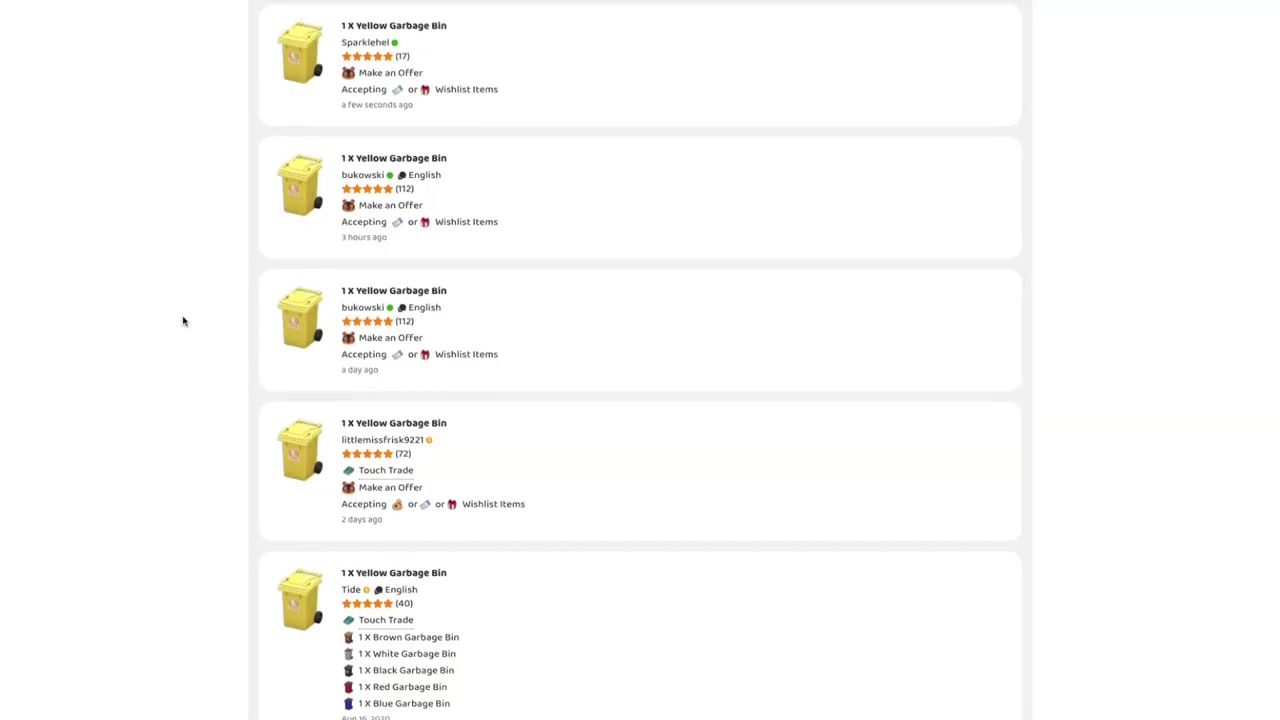
- Search 'toybox' and submit an offer on a Green Toy Box listing
scroll(183, 321, down, 1)
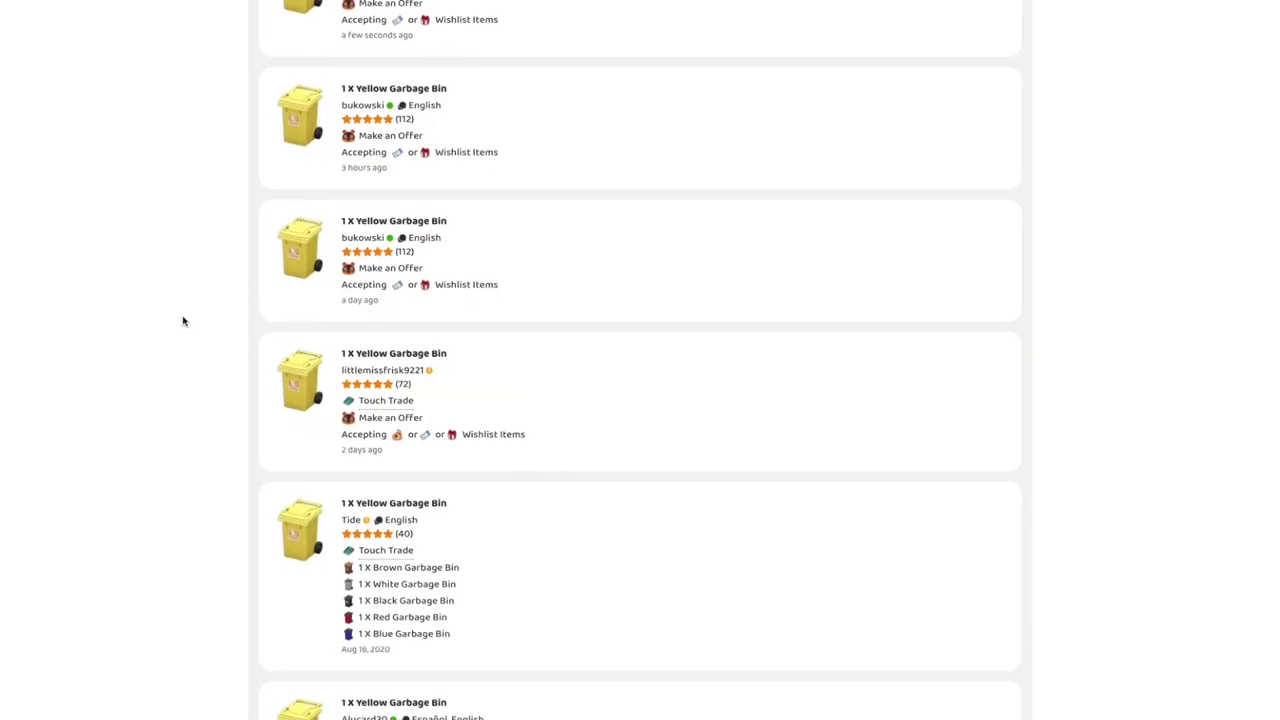
text(y)
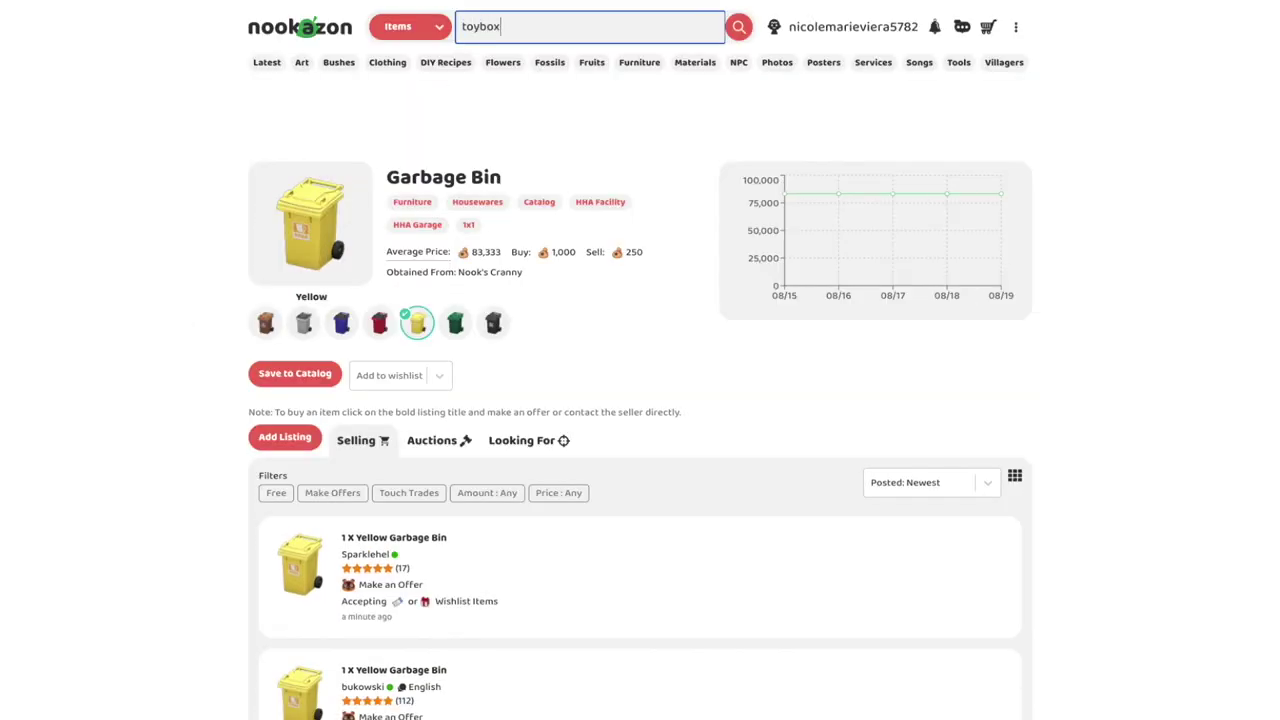
text(box)
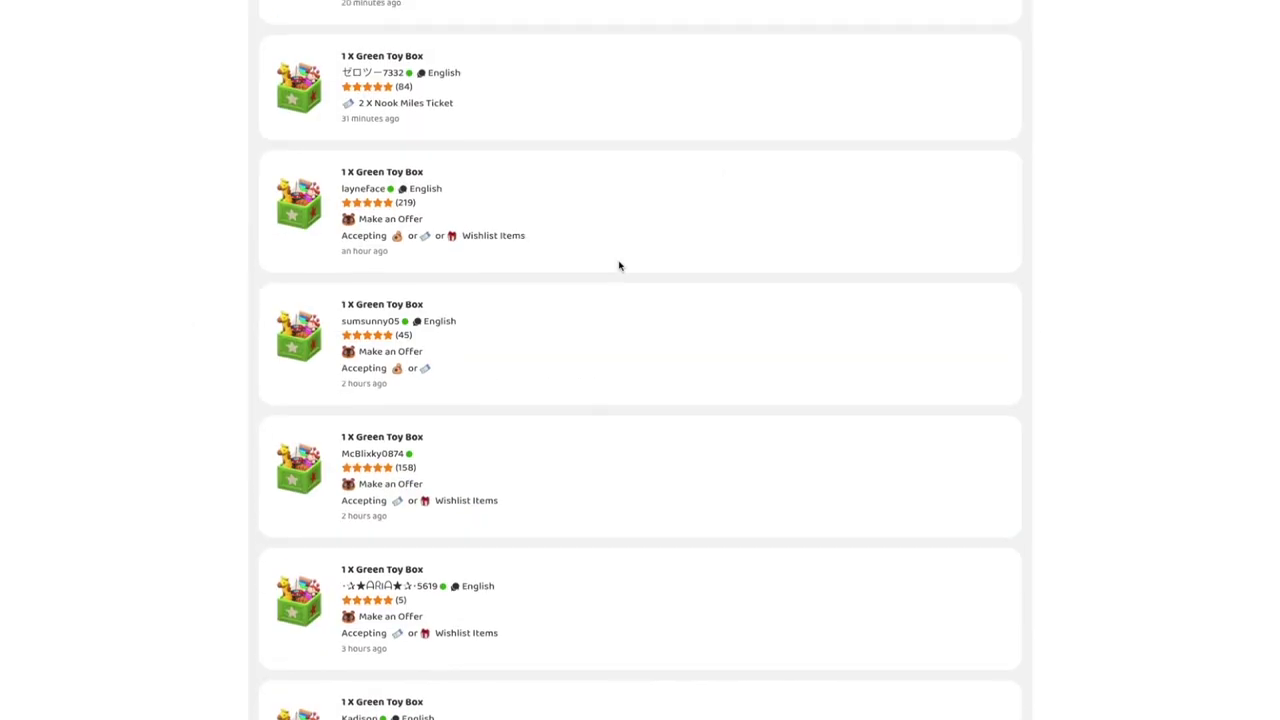
scroll(619, 266, down, 5)
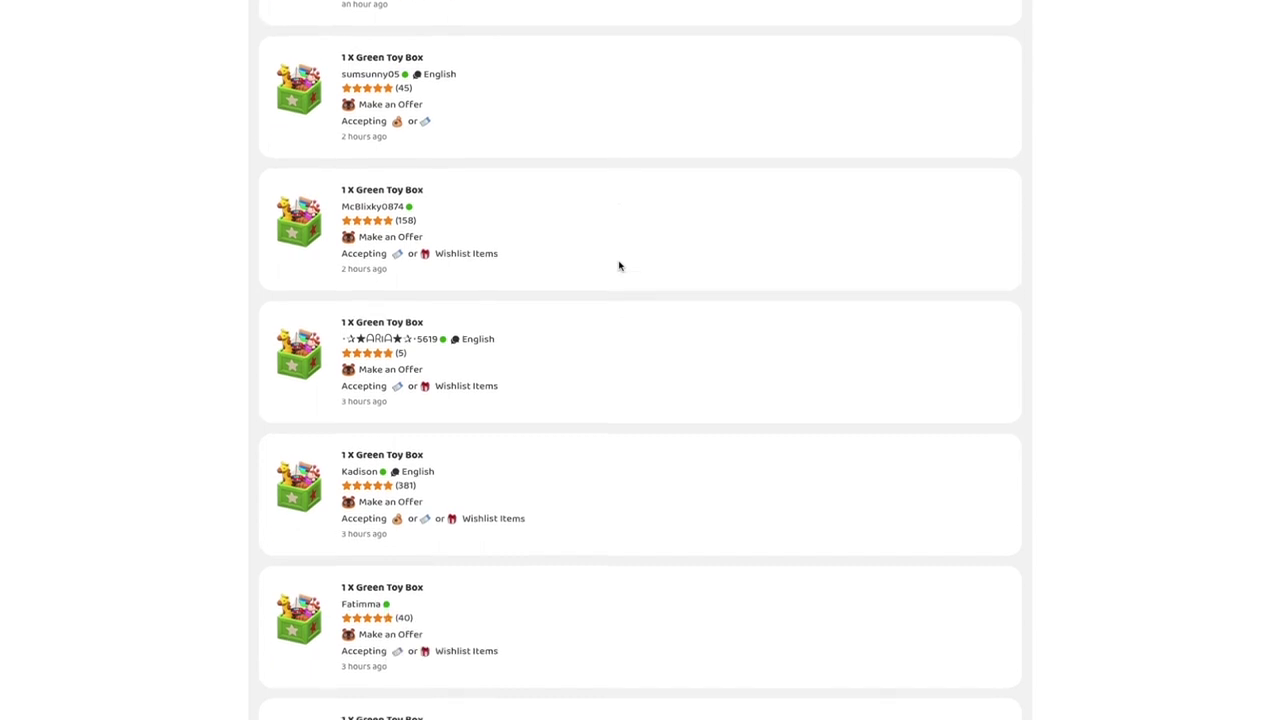
scroll(619, 266, up, 4)
click(406, 240)
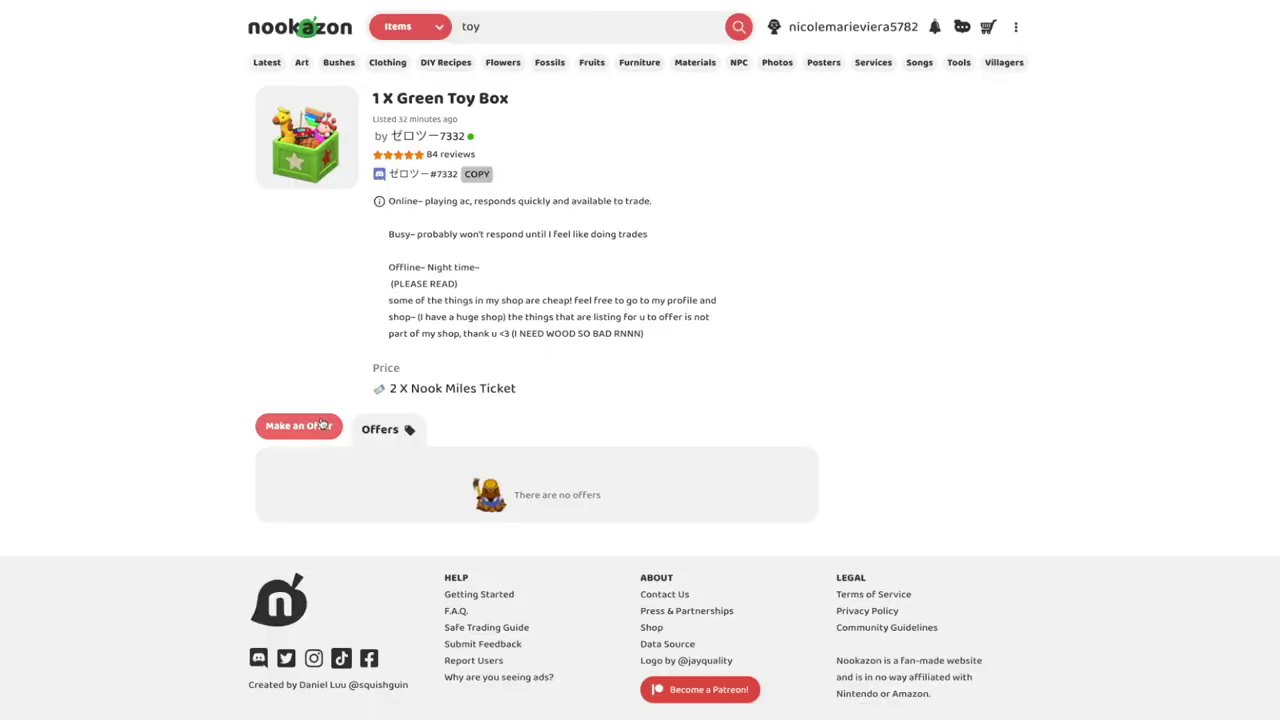
click(321, 425)
click(307, 491)
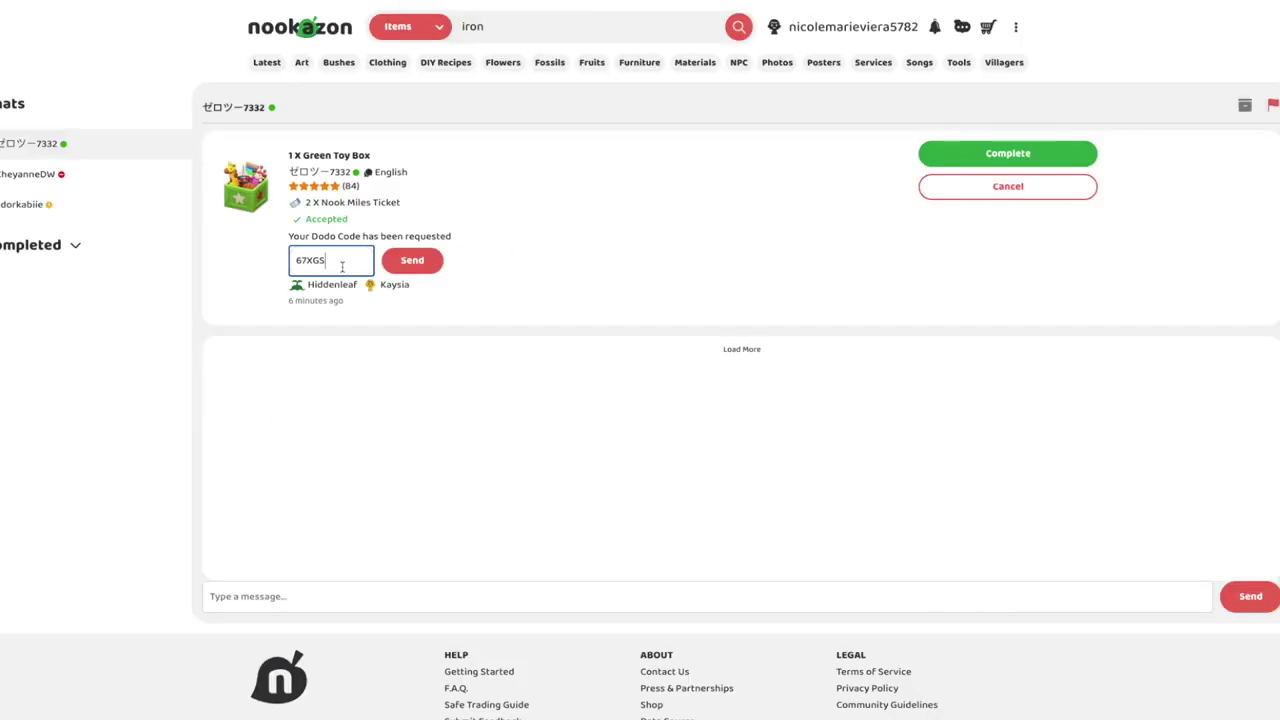
- Send the dodo code to the toy box seller in the chat
click(403, 262)
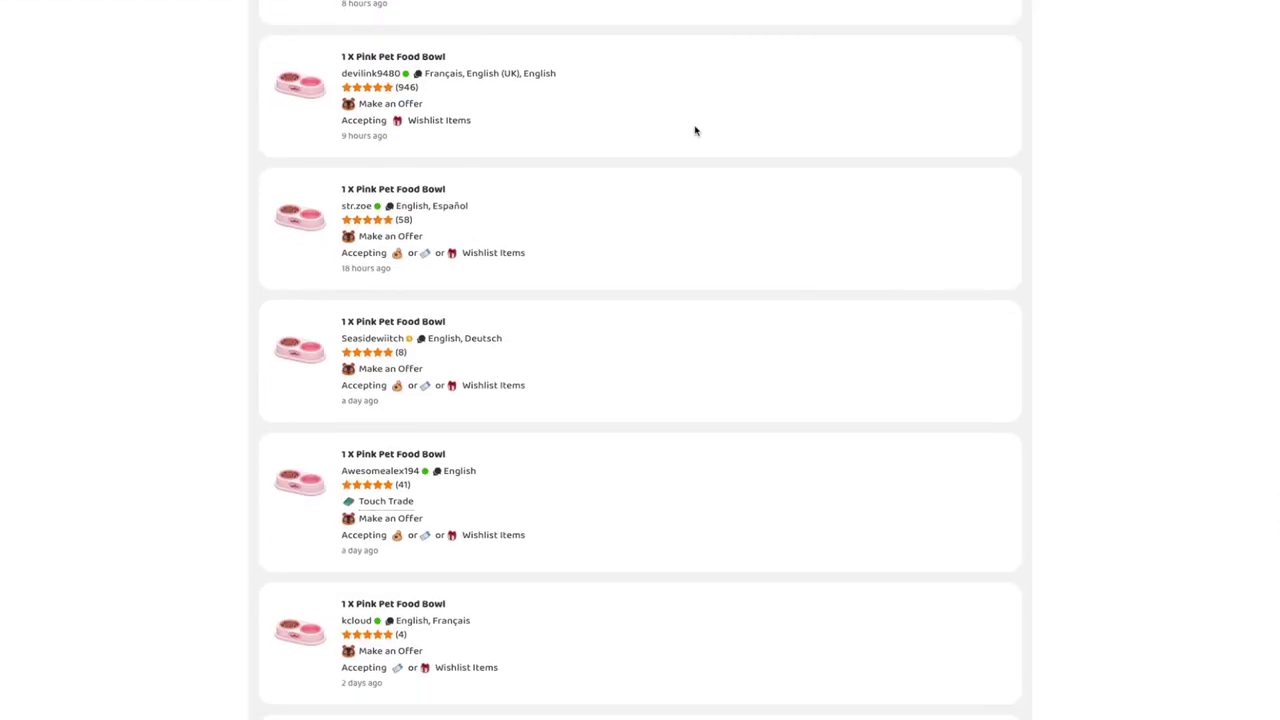
scroll(695, 130, down, 3)
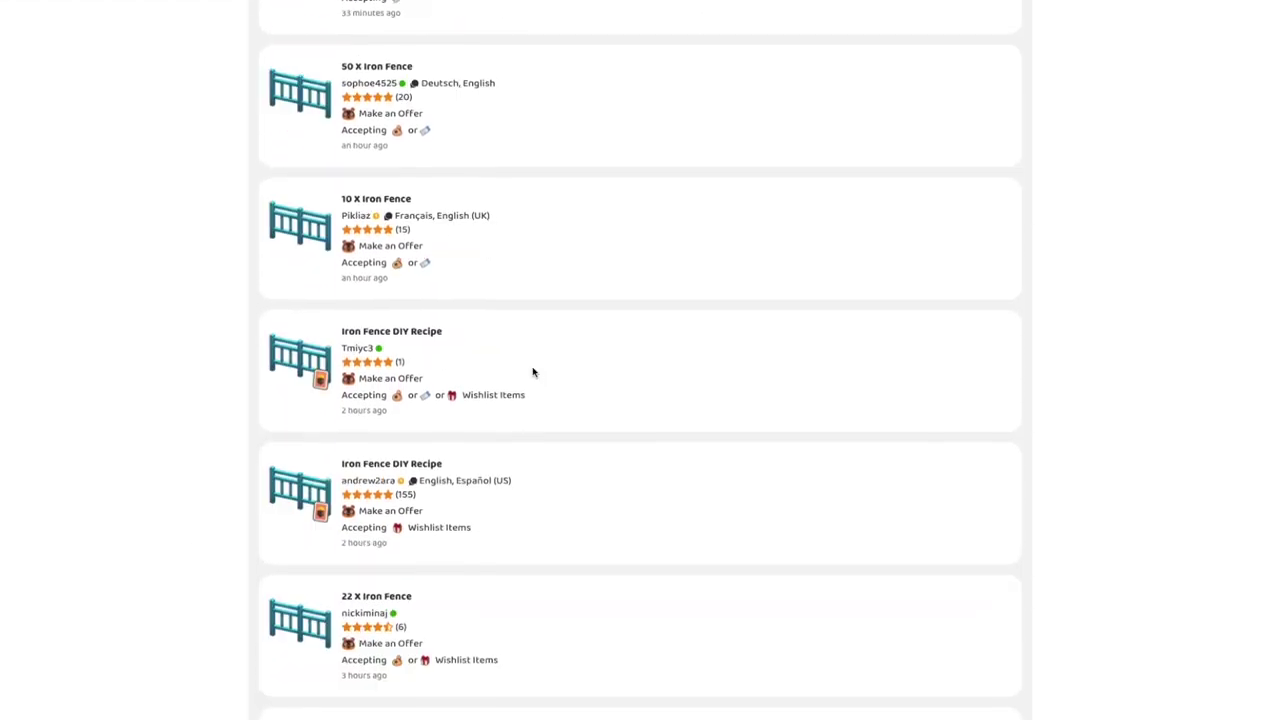
scroll(532, 372, down, 3)
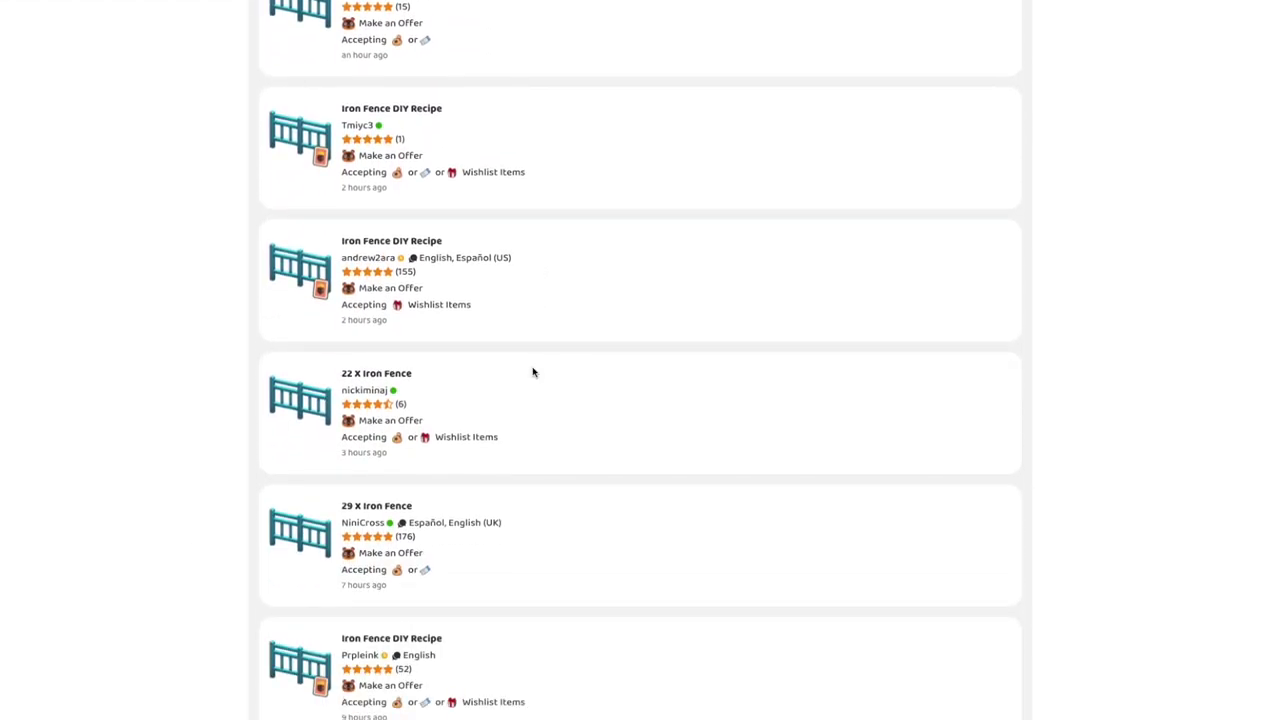